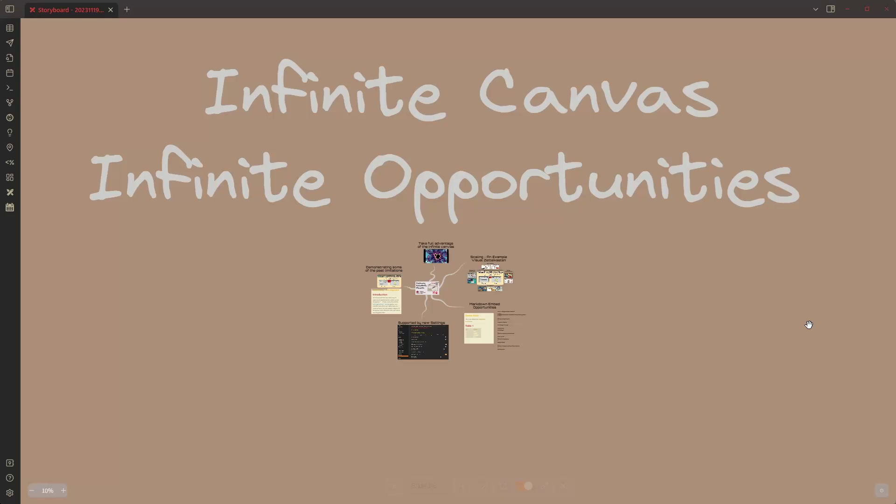
Advance the storyboard past the mind-map overview and Customize Embeddable Elements to the past limitations slide
{"action": "key", "text": "Right"}
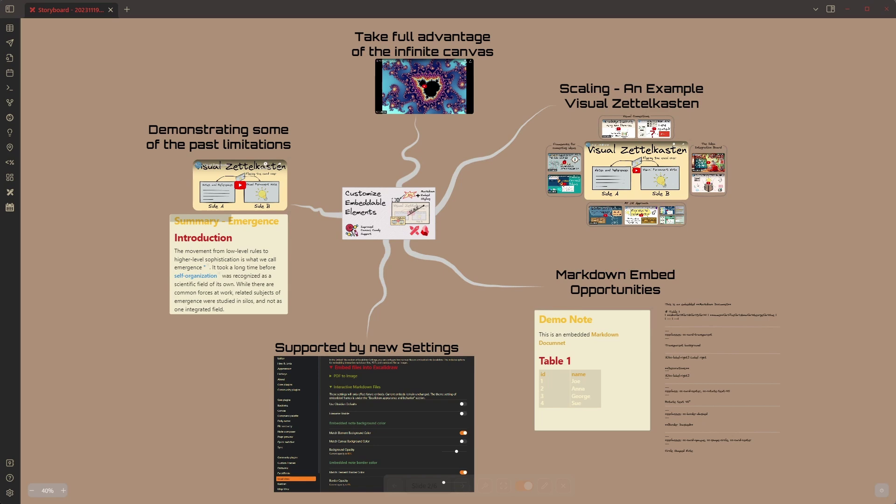
{"action": "key", "text": "Right"}
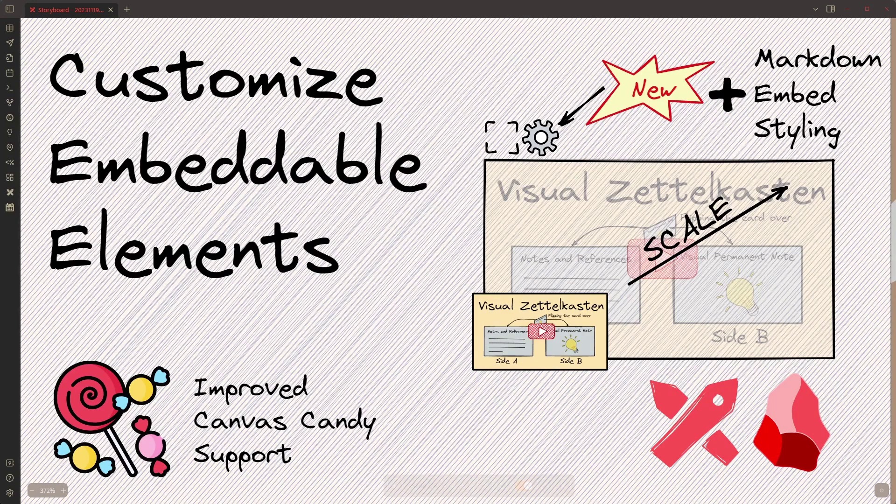
{"action": "key", "text": "Right"}
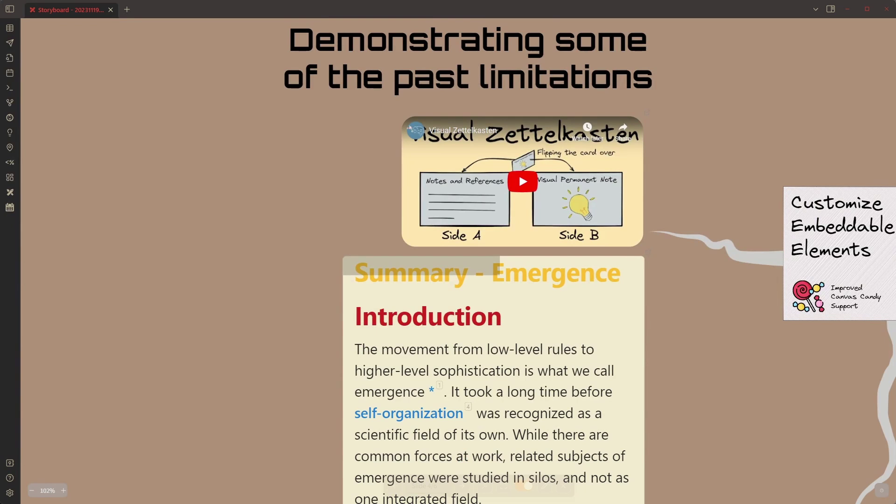
Leave presentation mode and shrink the Visual Zettelkasten video embed to a small thumbnail
{"action": "key", "text": "Escape"}
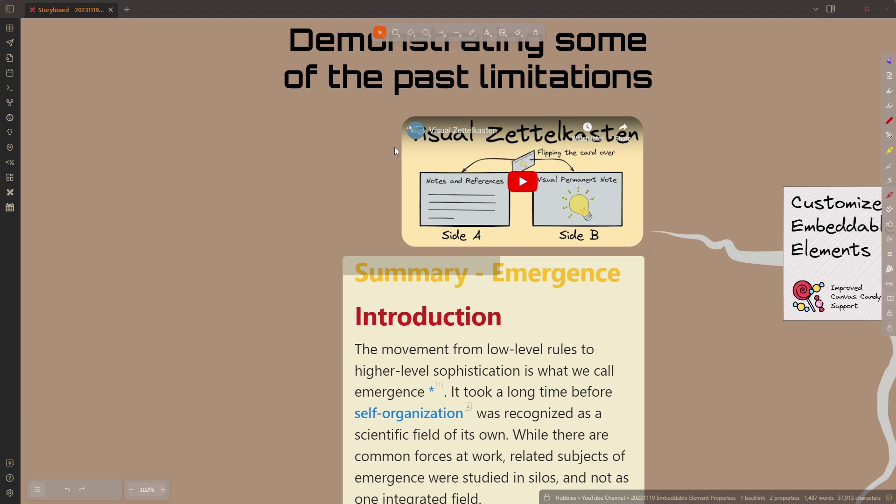
{"action": "left_click", "coordinate": [415, 148]}
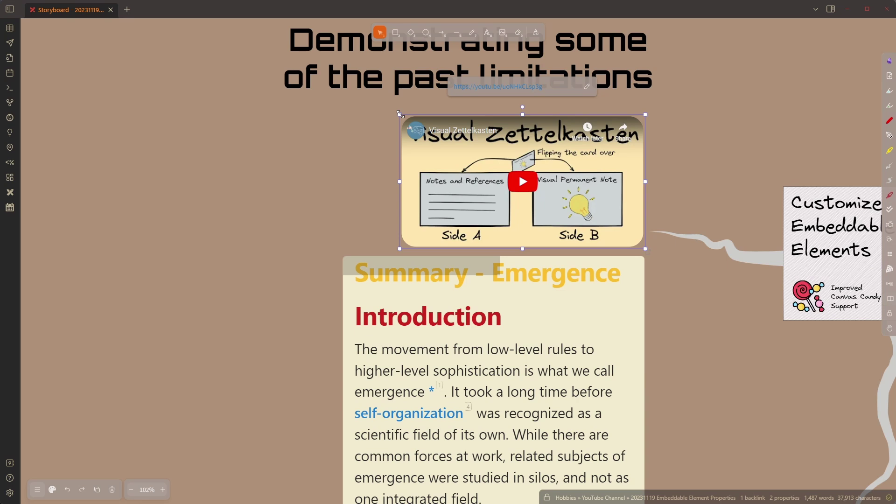
{"action": "left_click_drag", "start_coordinate": [400, 113], "coordinate": [565, 200]}
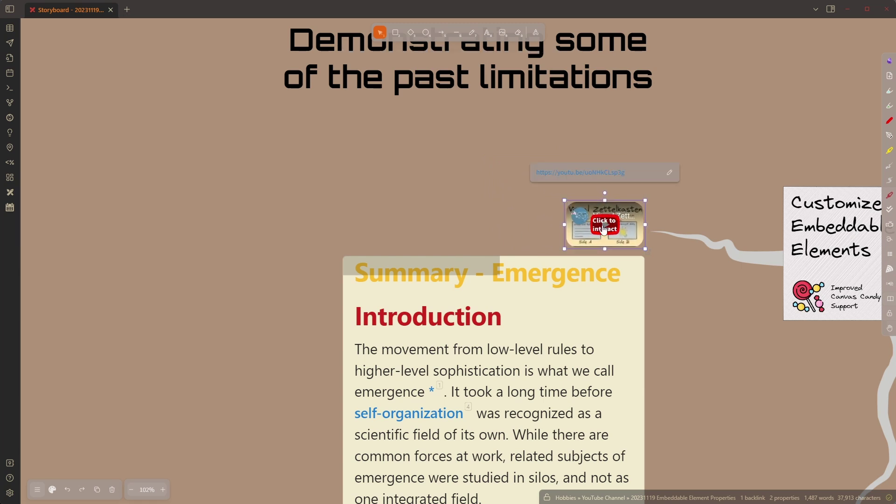
Zoom to the video embed, play it briefly, then pause it
{"action": "key", "text": "shift+2"}
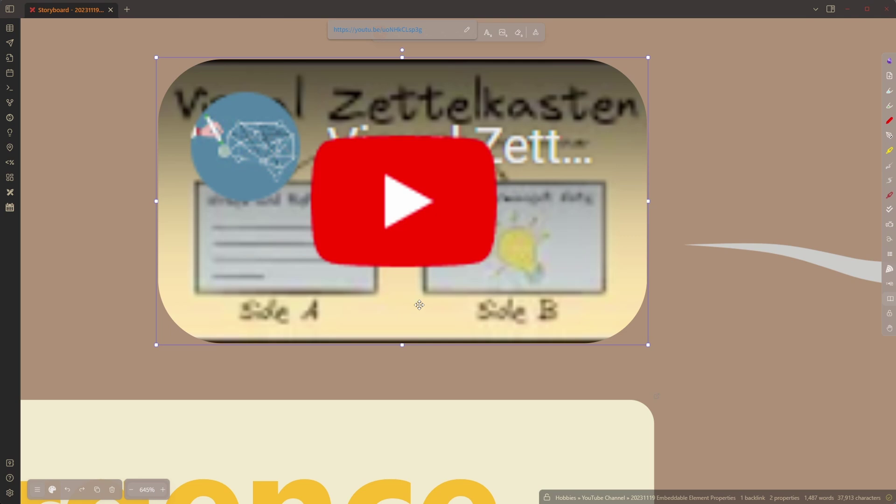
{"action": "left_click", "coordinate": [413, 205]}
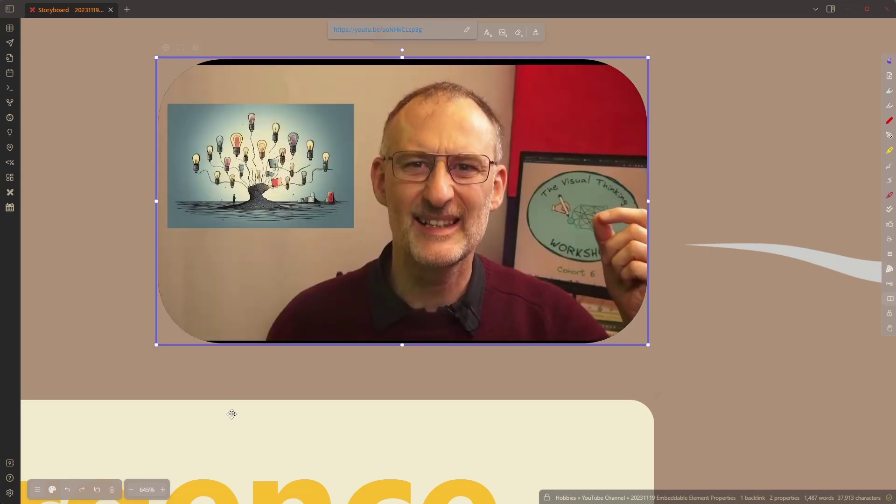
{"action": "left_click", "coordinate": [255, 287]}
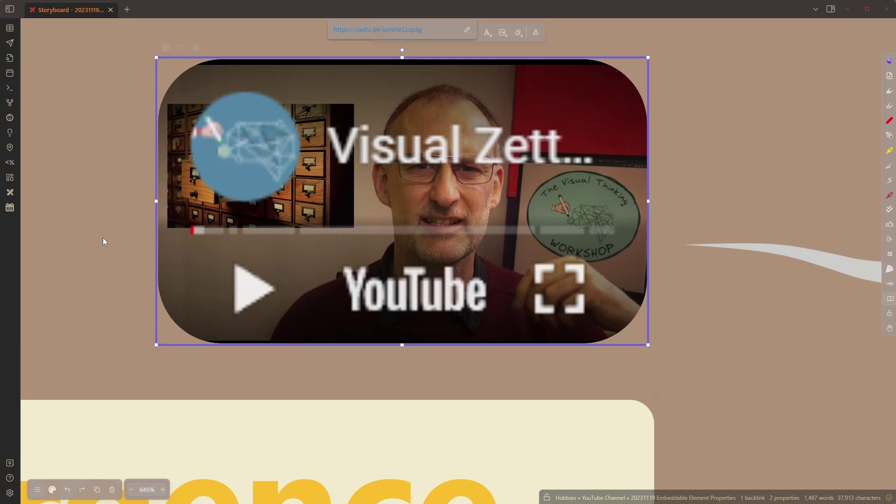
Bring the Summary - Emergence note card into view, select it and scroll through its content
{"action": "scroll", "coordinate": [103, 242], "scroll_direction": "down", "scroll_amount": 10}
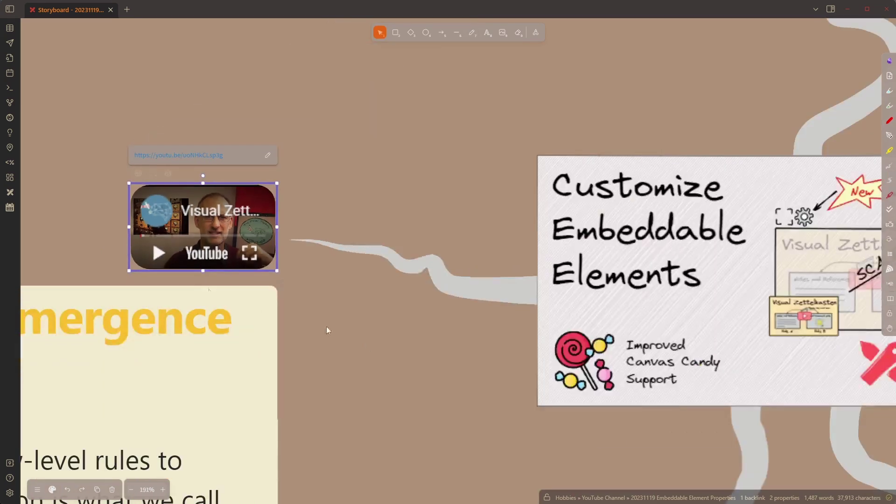
{"action": "left_click_drag", "start_coordinate": [359, 412], "coordinate": [753, 191]}
{"action": "scroll", "coordinate": [750, 196], "scroll_direction": "down", "scroll_amount": 3}
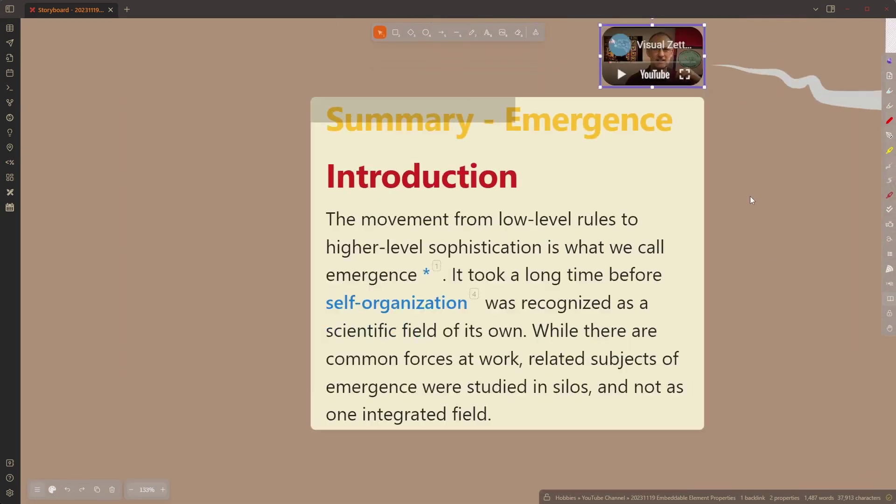
{"action": "left_click", "coordinate": [480, 248]}
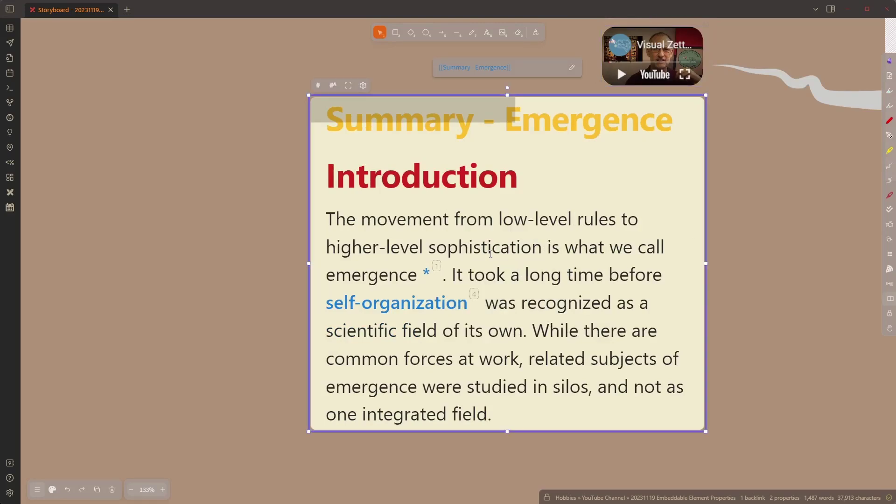
{"action": "scroll", "coordinate": [480, 220], "scroll_direction": "down", "scroll_amount": 15}
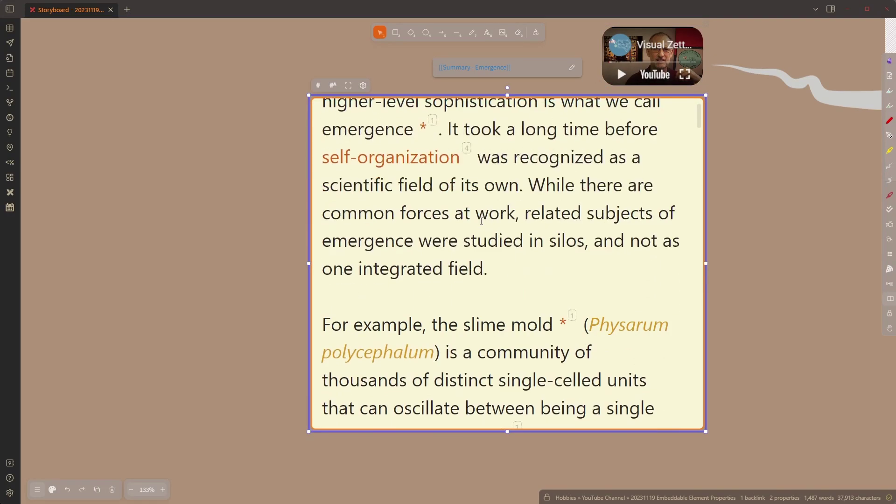
{"action": "scroll", "coordinate": [481, 222], "scroll_direction": "down", "scroll_amount": 3}
{"action": "scroll", "coordinate": [481, 223], "scroll_direction": "up", "scroll_amount": 18}
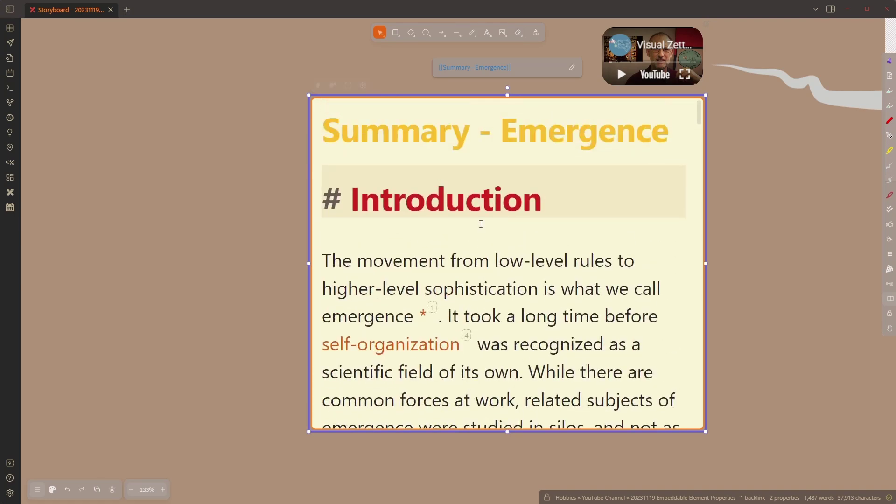
Resize the Summary - Emergence card so only its title shows, then deselect it
{"action": "key", "text": "Escape"}
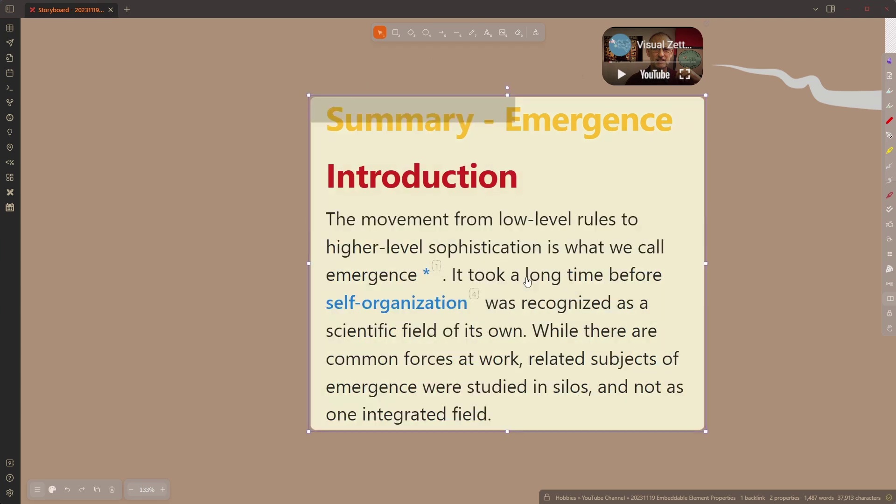
{"action": "left_click", "coordinate": [528, 280]}
{"action": "left_click_drag", "start_coordinate": [309, 432], "coordinate": [504, 202]}
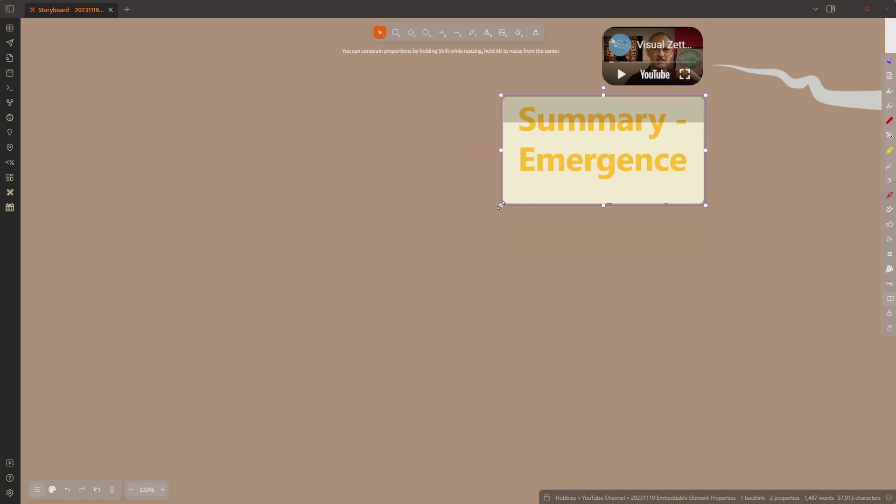
{"action": "left_click", "coordinate": [639, 267]}
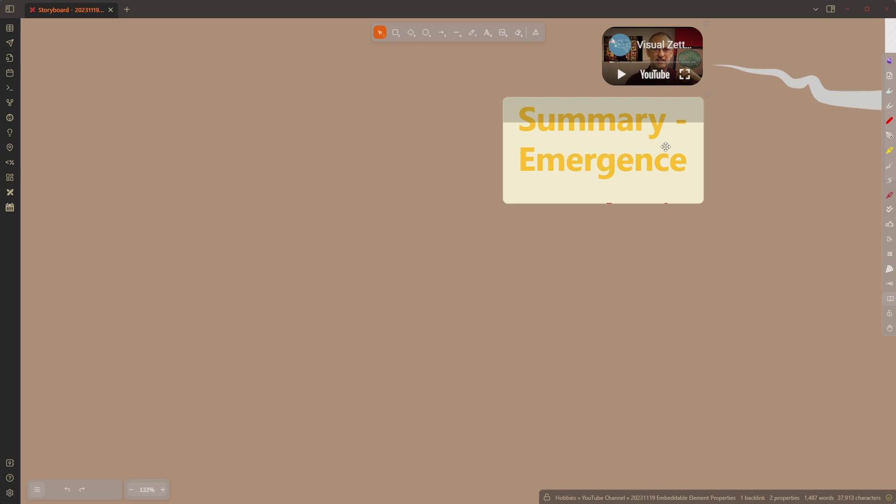
{"action": "key", "text": "Right"}
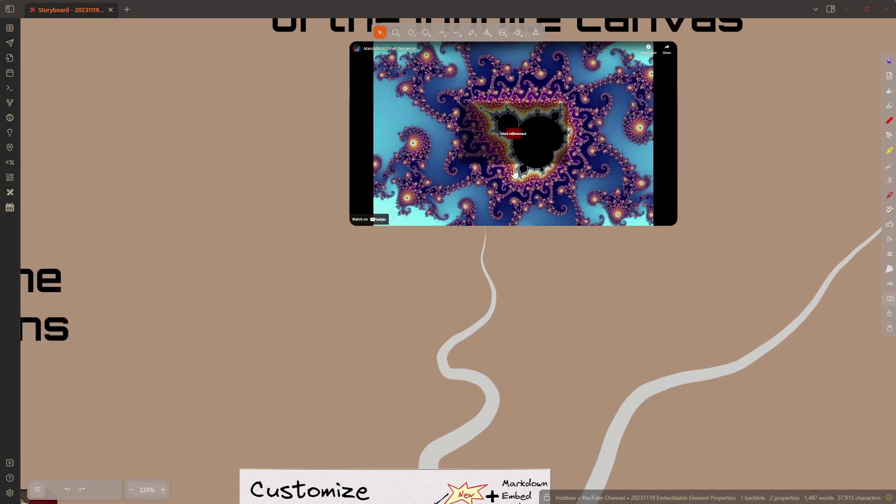
Play the Mandelbrot Zoom Sequence video zoomed to fill the view, then pause it
{"action": "key", "text": "Right"}
{"action": "left_click", "coordinate": [469, 251]}
{"action": "key", "text": "shift+2"}
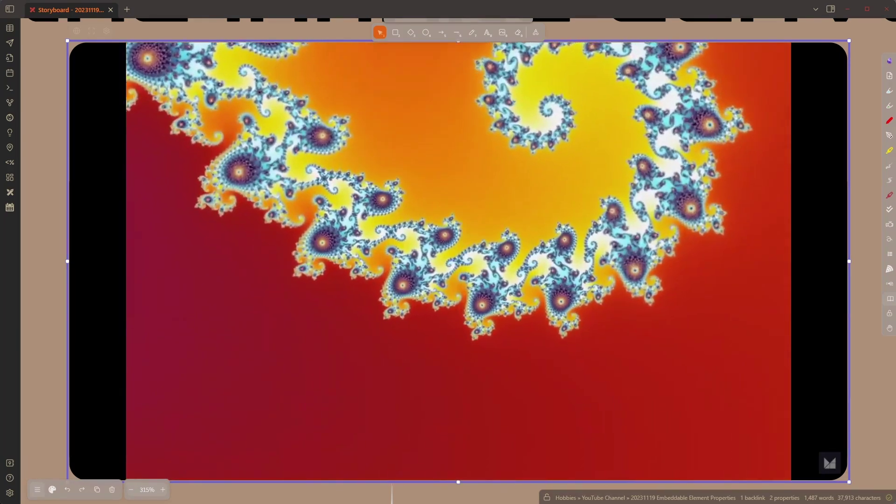
{"action": "mouse_move", "coordinate": [84, 455]}
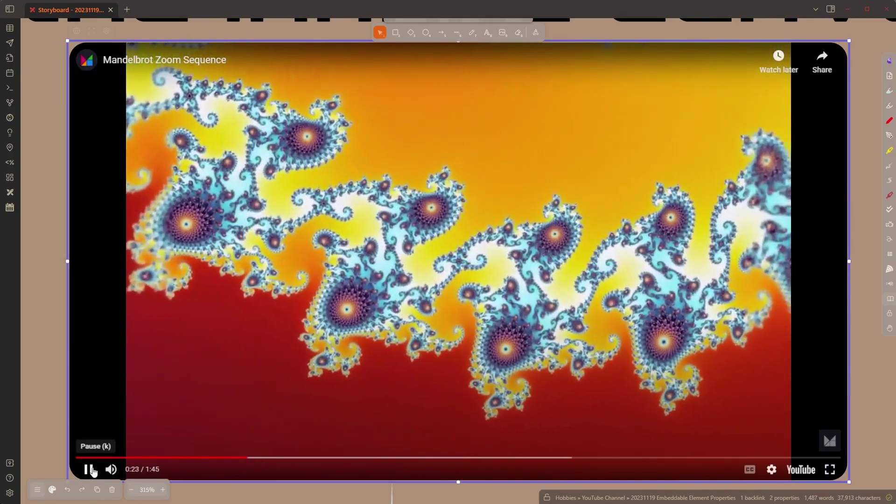
{"action": "left_click", "coordinate": [89, 469]}
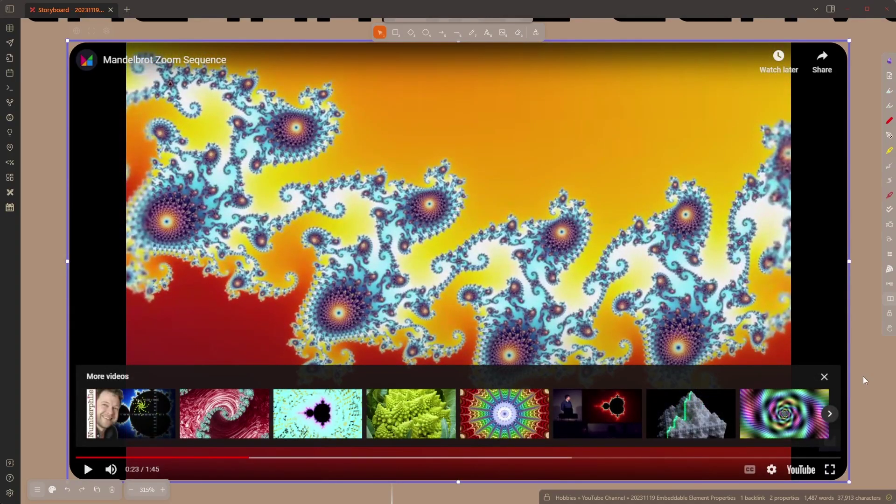
{"action": "scroll", "coordinate": [863, 378], "scroll_direction": "down", "scroll_amount": 1}
Pan to the Visual Zettelkasten cluster and zoom into the MY ZK Approach Book on a Page videos
{"action": "scroll", "coordinate": [863, 379], "scroll_direction": "down", "scroll_amount": 5}
{"action": "scroll", "coordinate": [858, 400], "scroll_direction": "down", "scroll_amount": 5}
{"action": "scroll", "coordinate": [857, 400], "scroll_direction": "right", "scroll_amount": 10}
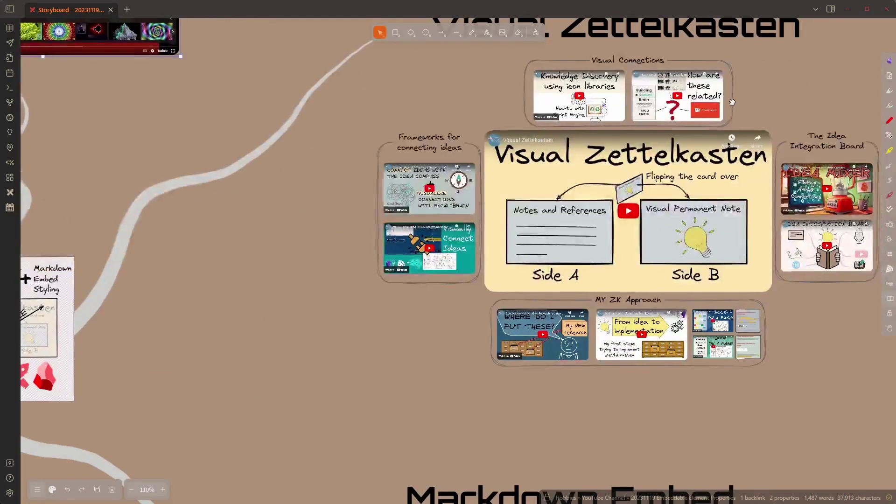
{"action": "left_click_drag", "start_coordinate": [731, 101], "coordinate": [580, 196]}
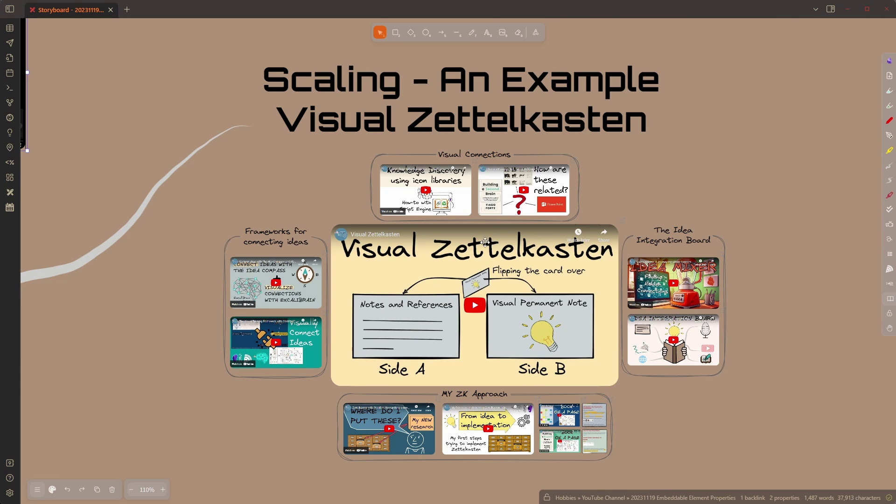
{"action": "scroll", "coordinate": [537, 306], "scroll_direction": "up", "scroll_amount": 3}
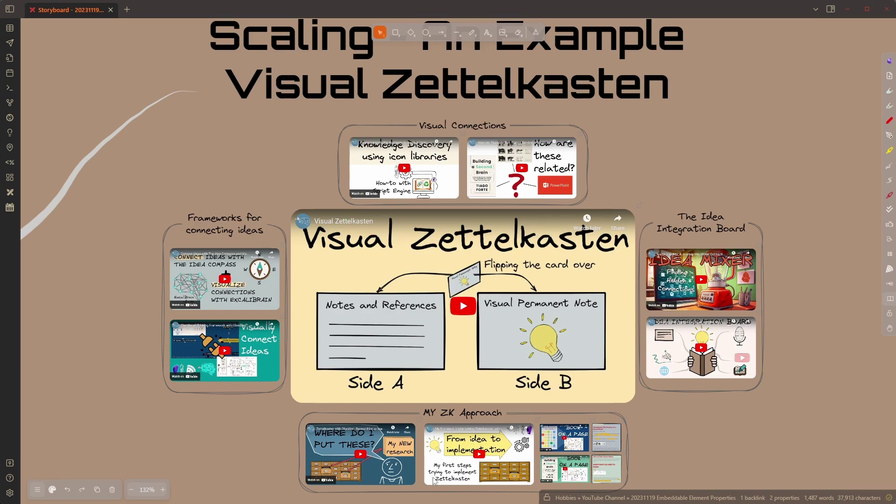
{"action": "scroll", "coordinate": [459, 470], "scroll_direction": "up", "scroll_amount": 5}
{"action": "scroll", "coordinate": [433, 481], "scroll_direction": "down", "scroll_amount": 3}
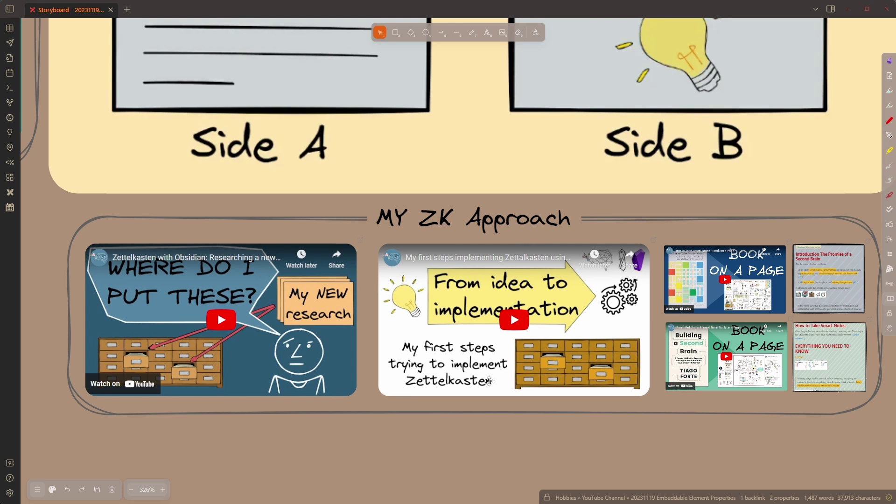
{"action": "left_click_drag", "start_coordinate": [716, 424], "coordinate": [476, 428]}
{"action": "scroll", "coordinate": [522, 309], "scroll_direction": "up", "scroll_amount": 5}
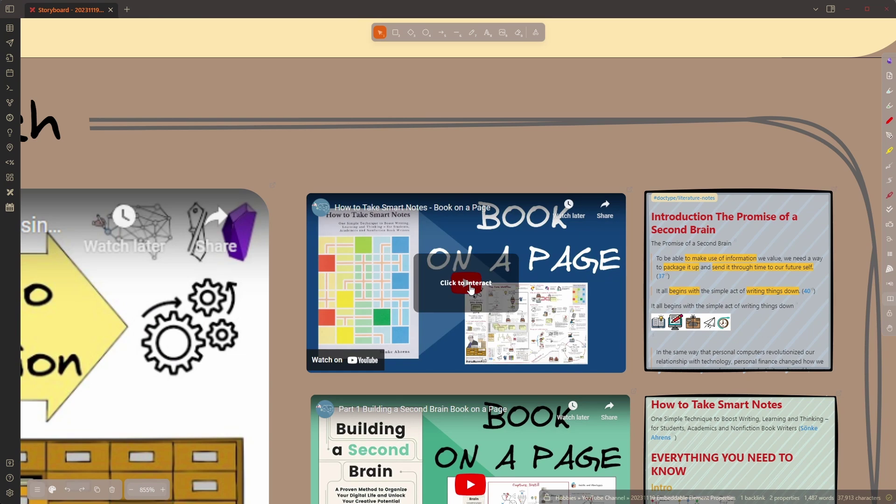
Play the How to Take Smart Notes video briefly and pause it
{"action": "left_click", "coordinate": [471, 289]}
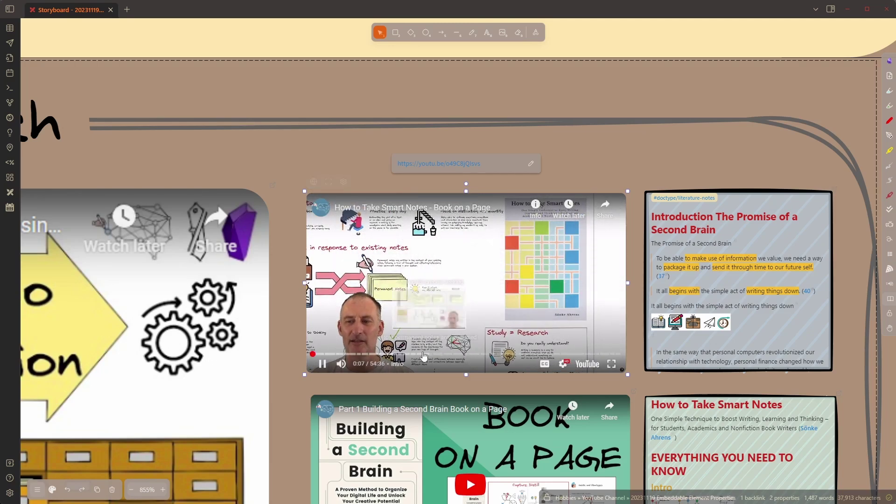
{"action": "left_click", "coordinate": [321, 369]}
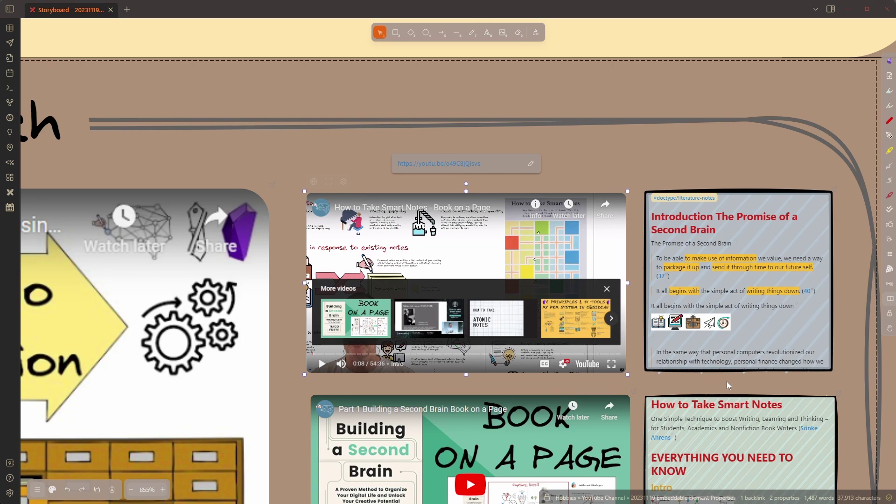
{"action": "left_click_drag", "start_coordinate": [645, 353], "coordinate": [420, 277]}
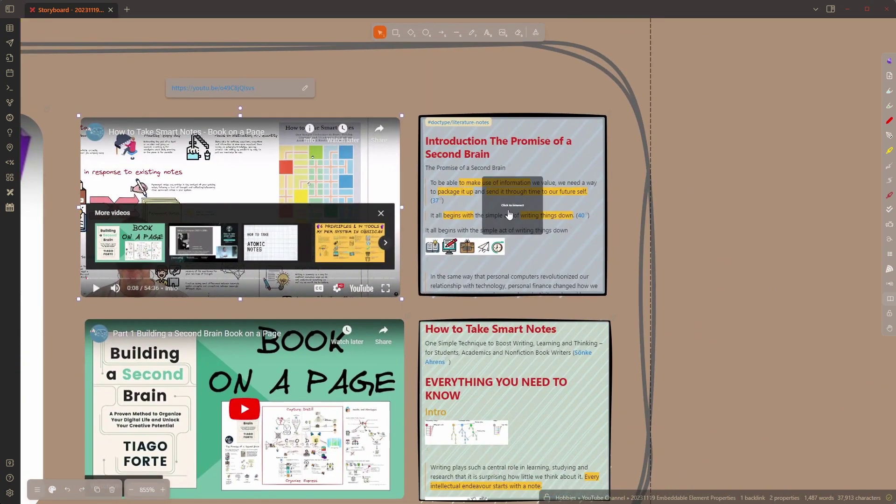
Select the Introduction The Promise of a Second Brain note embed and zoom to fit it
{"action": "left_click", "coordinate": [509, 216]}
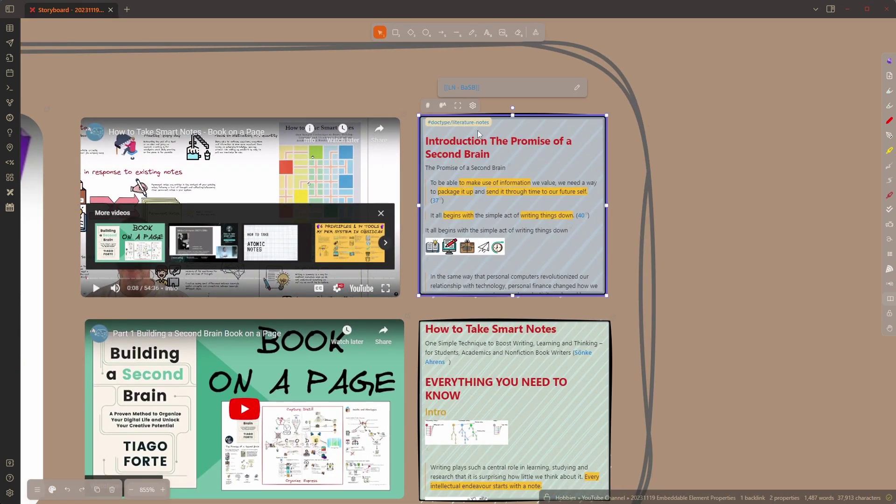
{"action": "left_click", "coordinate": [458, 106]}
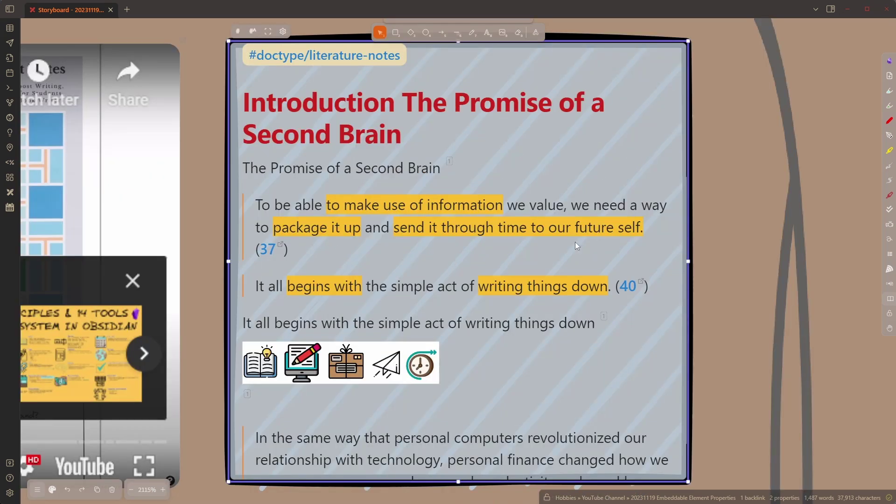
{"action": "scroll", "coordinate": [466, 223], "scroll_direction": "down", "scroll_amount": 6}
{"action": "scroll", "coordinate": [432, 187], "scroll_direction": "down", "scroll_amount": 4}
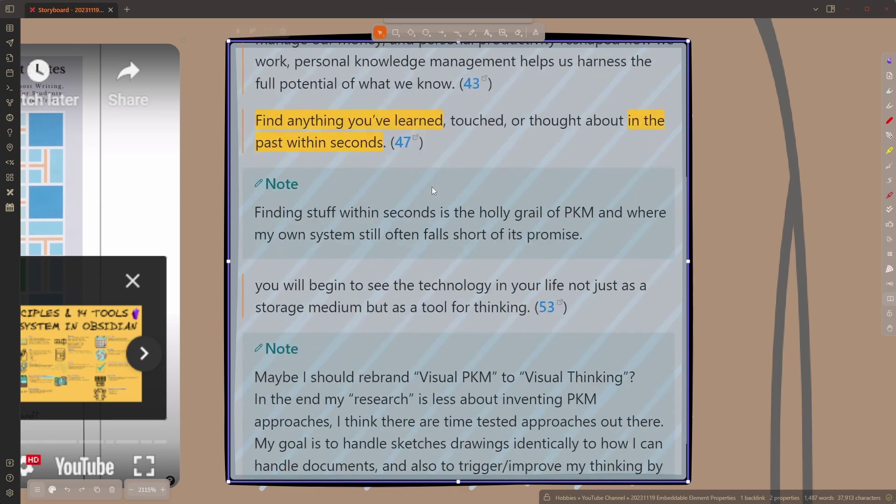
{"action": "scroll", "coordinate": [433, 190], "scroll_direction": "up", "scroll_amount": 8}
{"action": "scroll", "coordinate": [432, 190], "scroll_direction": "up", "scroll_amount": 2}
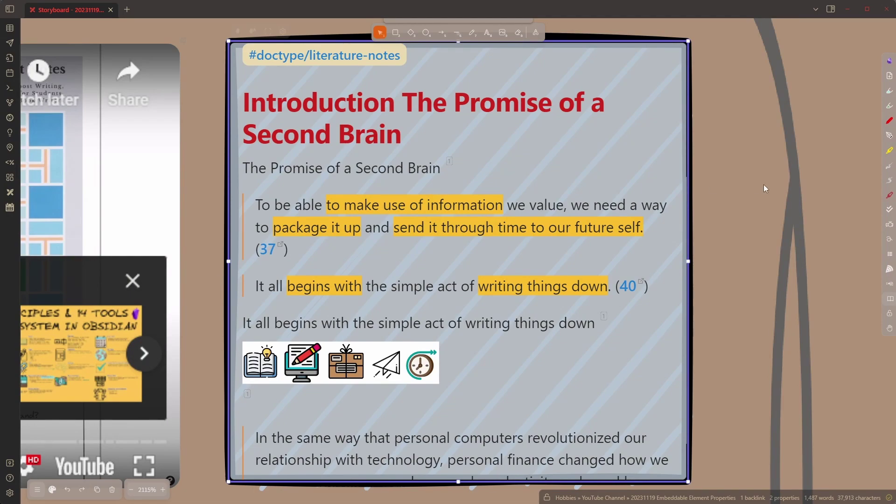
{"action": "scroll", "coordinate": [738, 225], "scroll_direction": "down", "scroll_amount": 6}
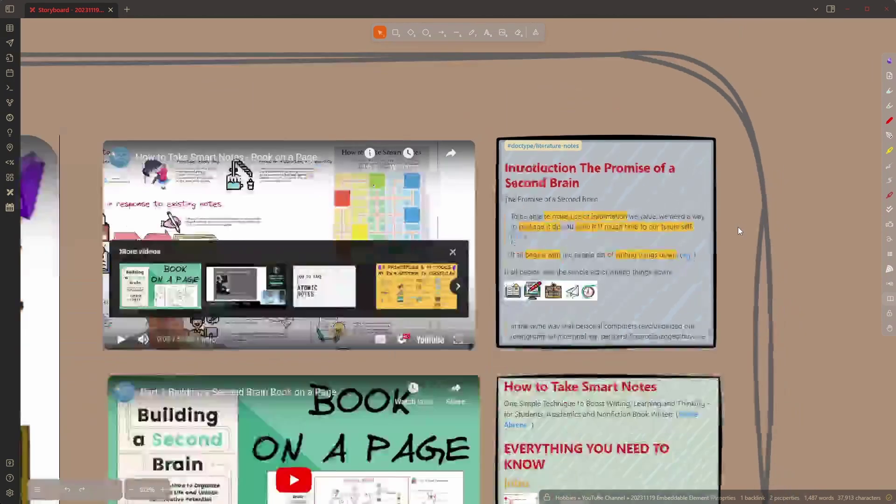
{"action": "scroll", "coordinate": [738, 227], "scroll_direction": "down", "scroll_amount": 5}
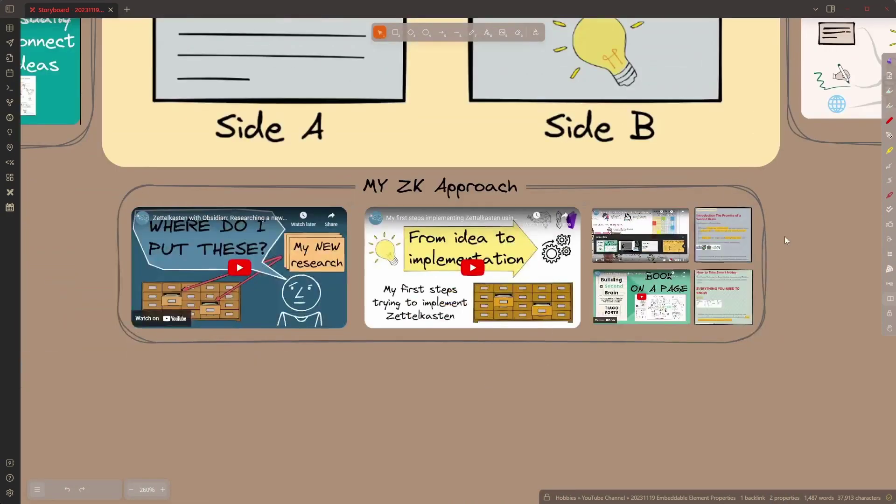
{"action": "scroll", "coordinate": [785, 237], "scroll_direction": "down", "scroll_amount": 4}
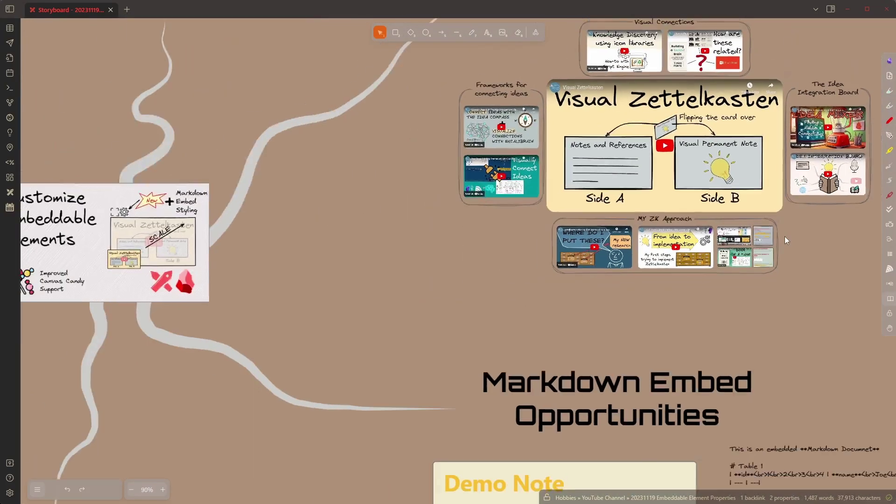
{"action": "scroll", "coordinate": [785, 237], "scroll_direction": "down", "scroll_amount": 1}
{"action": "left_click_drag", "start_coordinate": [356, 263], "coordinate": [589, 272]}
{"action": "scroll", "coordinate": [588, 272], "scroll_direction": "down", "scroll_amount": 1}
{"action": "scroll", "coordinate": [645, 274], "scroll_direction": "up", "scroll_amount": 1}
{"action": "left_click_drag", "start_coordinate": [645, 273], "coordinate": [544, 296]}
{"action": "left_click_drag", "start_coordinate": [114, 203], "coordinate": [813, 268]}
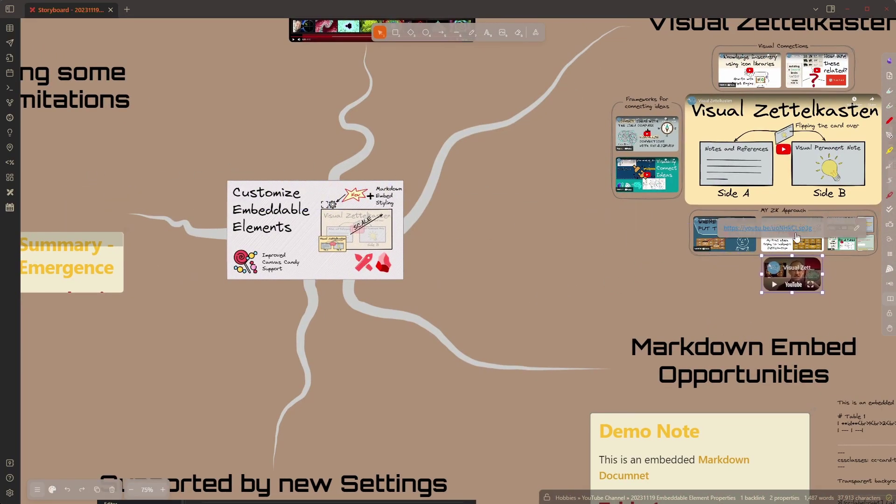
{"action": "left_click", "coordinate": [851, 307]}
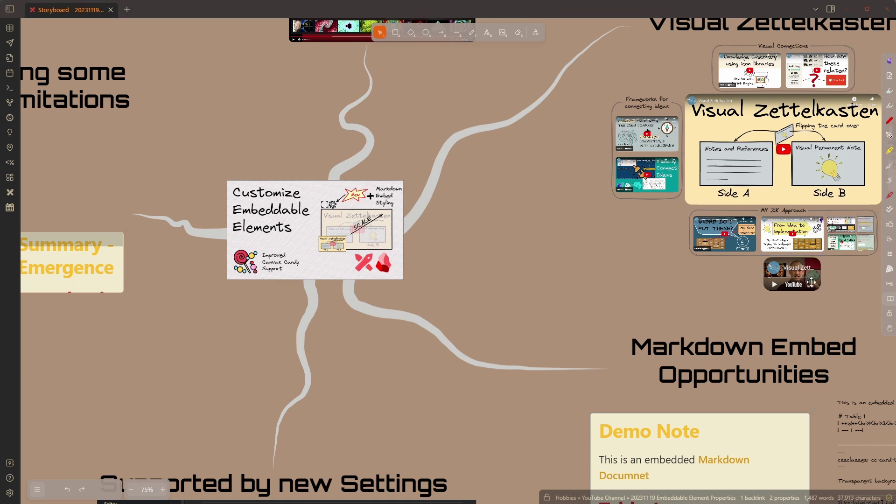
{"action": "left_click_drag", "start_coordinate": [808, 285], "coordinate": [106, 215]}
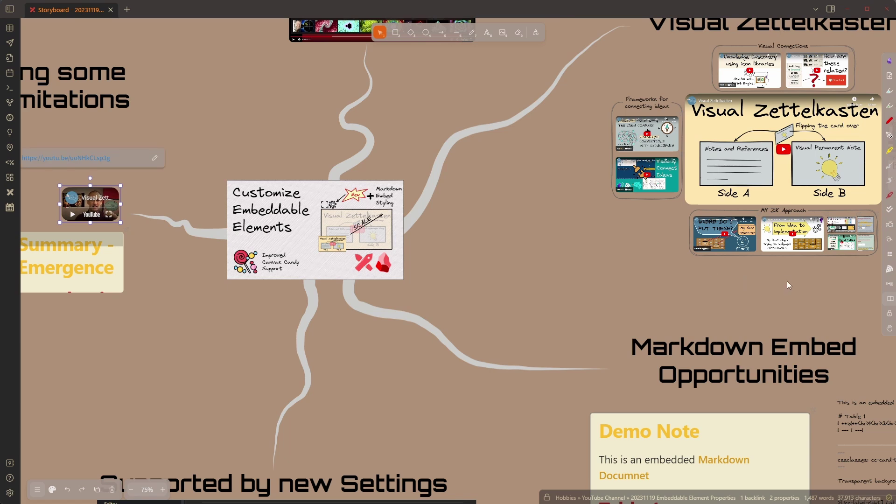
{"action": "scroll", "coordinate": [787, 281], "scroll_direction": "down", "scroll_amount": 2}
{"action": "scroll", "coordinate": [599, 287], "scroll_direction": "up", "scroll_amount": 5}
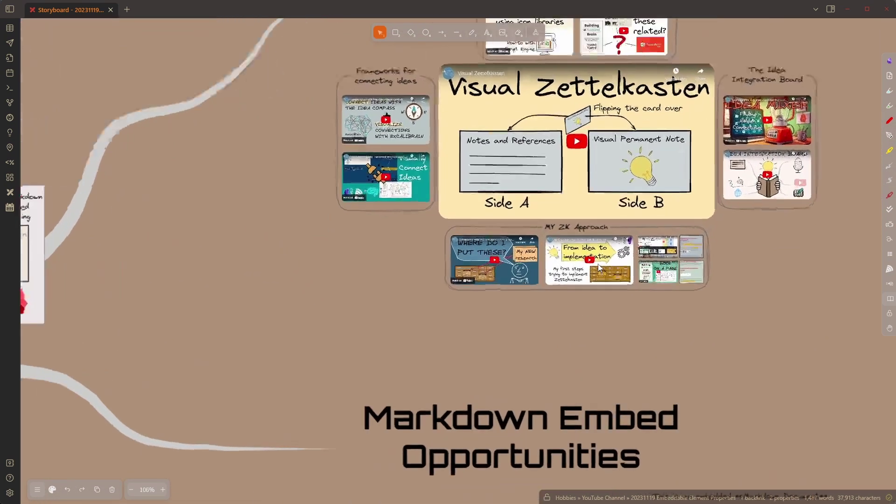
Scale the selected Visual Zettelkasten video embed to 100% with the 'Scale selected embeddable elements' command
{"action": "scroll", "coordinate": [600, 267], "scroll_direction": "down", "scroll_amount": 2}
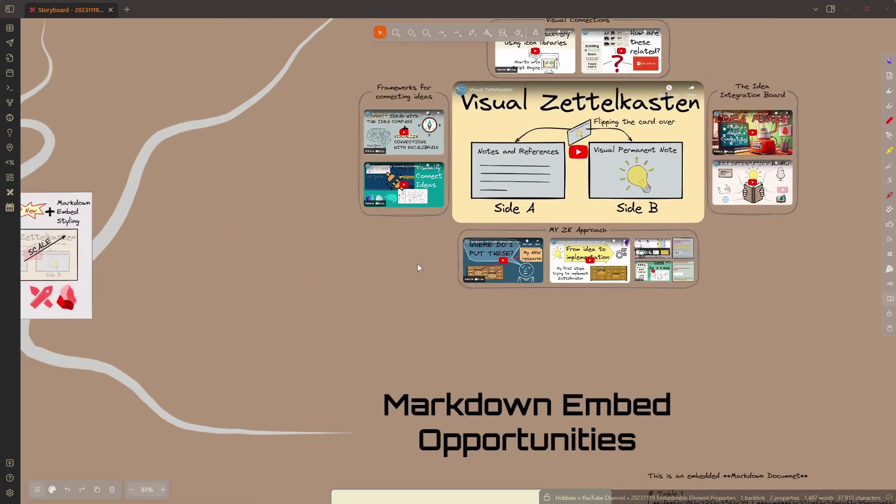
{"action": "scroll", "coordinate": [314, 258], "scroll_direction": "left", "scroll_amount": 10}
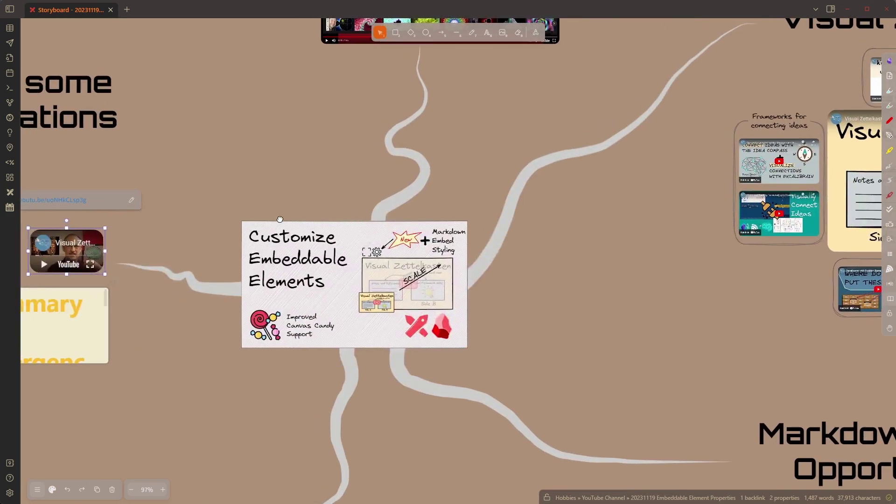
{"action": "scroll", "coordinate": [313, 219], "scroll_direction": "left", "scroll_amount": 6}
{"action": "scroll", "coordinate": [254, 250], "scroll_direction": "up", "scroll_amount": 6}
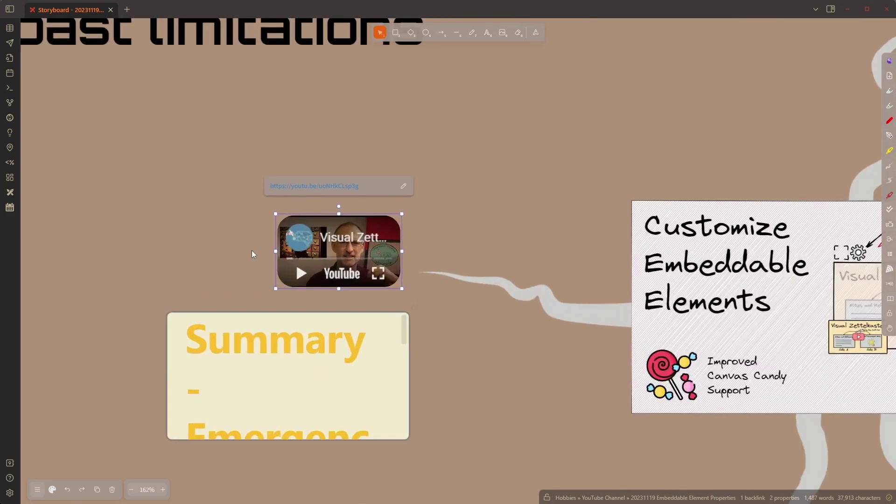
{"action": "scroll", "coordinate": [251, 250], "scroll_direction": "up", "scroll_amount": 12}
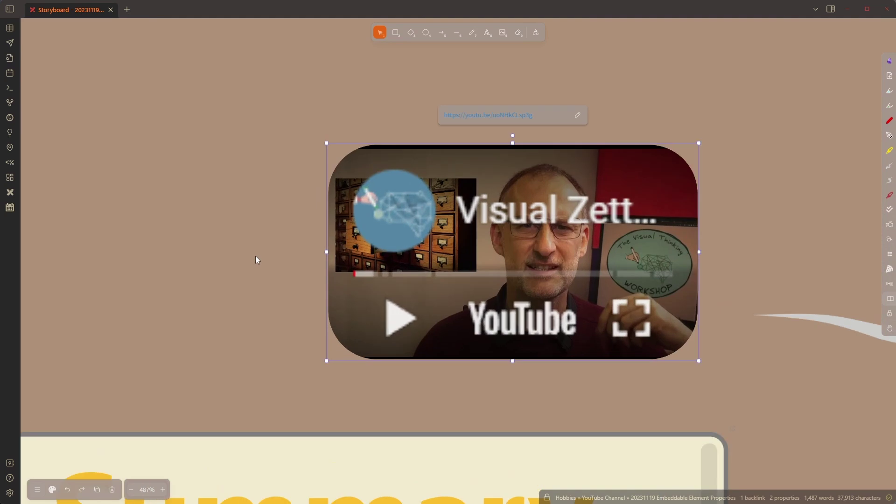
{"action": "key", "text": "ctrl+p"}
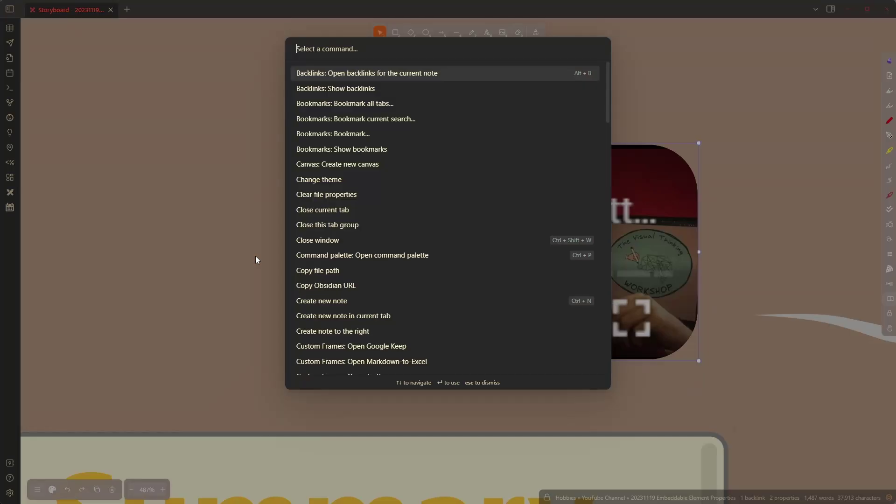
{"action": "type", "text": "scale"}
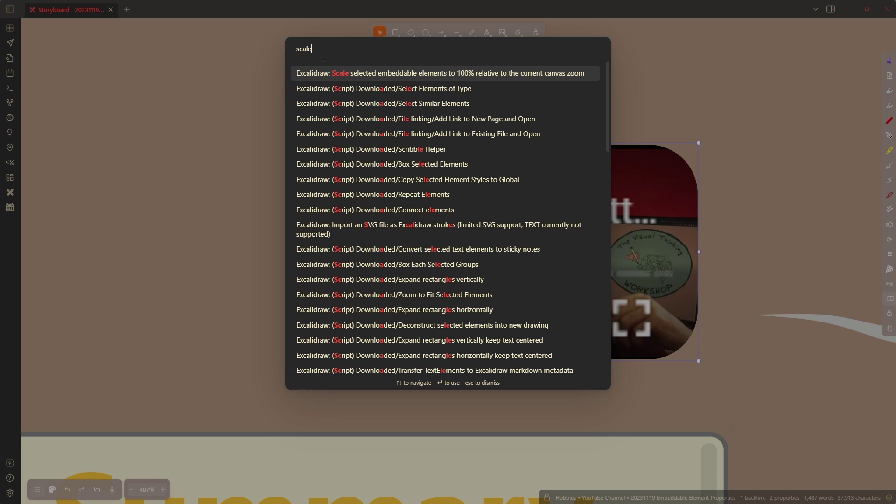
{"action": "left_click", "coordinate": [346, 78]}
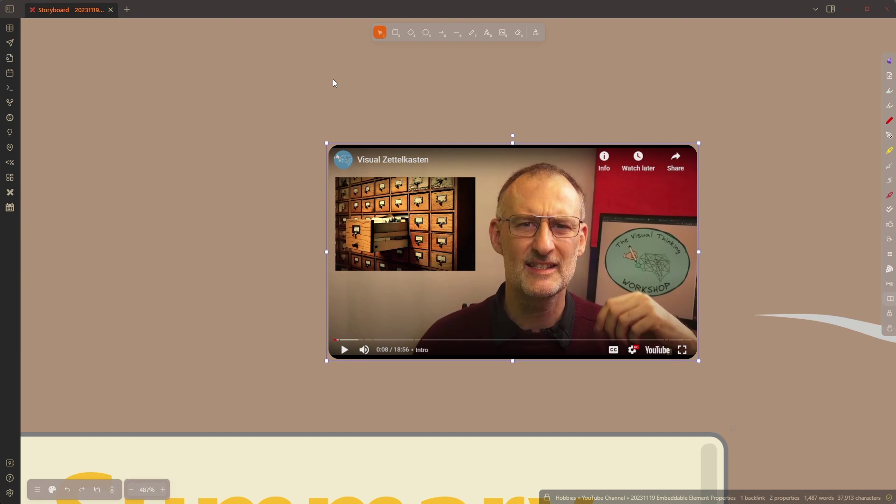
{"action": "mouse_move", "coordinate": [358, 268]}
Scroll down to the Summary - Emergence note embed and select it
{"action": "scroll", "coordinate": [223, 263], "scroll_direction": "down", "scroll_amount": 2}
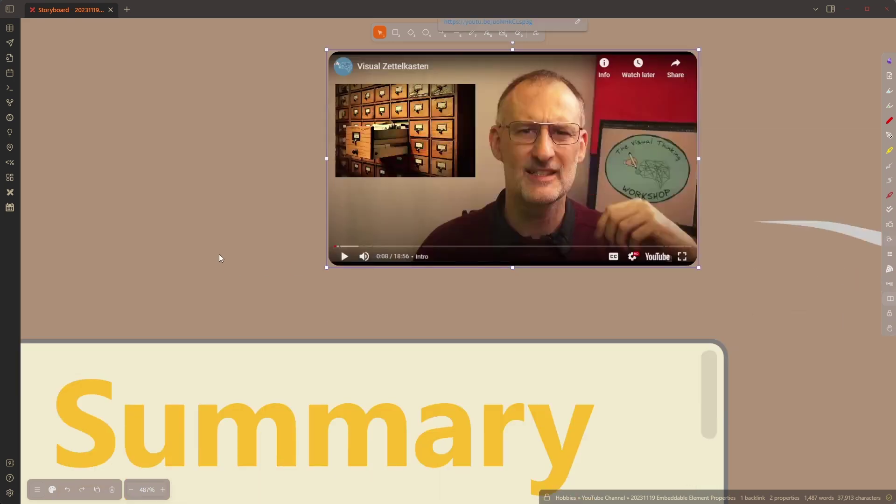
{"action": "scroll", "coordinate": [220, 253], "scroll_direction": "down", "scroll_amount": 2}
{"action": "scroll", "coordinate": [228, 206], "scroll_direction": "down", "scroll_amount": 5}
{"action": "left_click", "coordinate": [281, 333]}
Scale the selected Summary - Emergence note embed to 100%
{"action": "key", "text": "ctrl+p"}
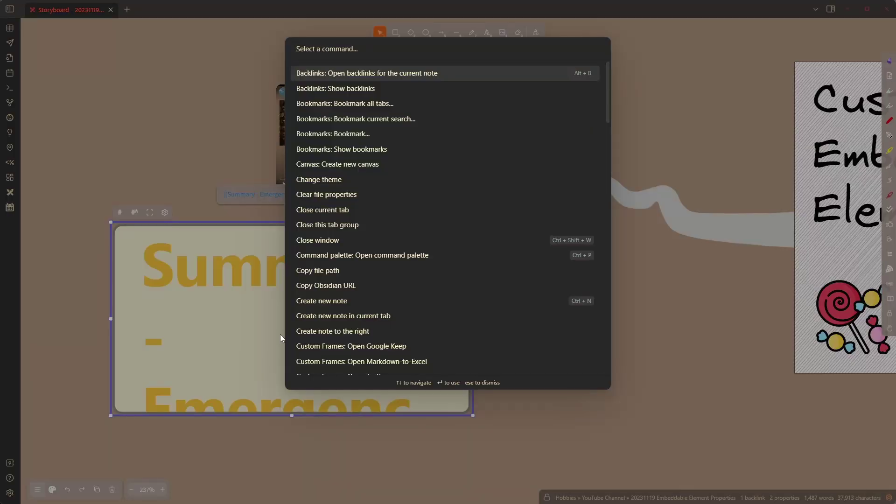
{"action": "type", "text": "scale"}
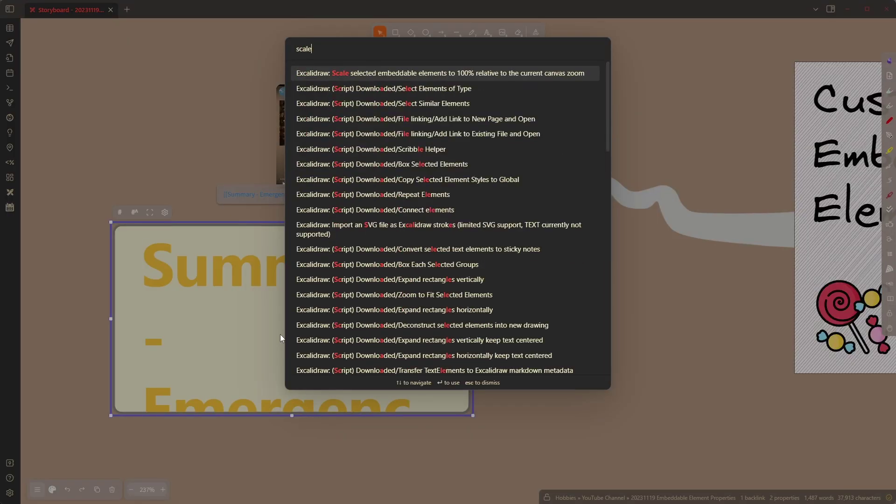
{"action": "left_click", "coordinate": [453, 75]}
{"action": "left_click", "coordinate": [598, 351]}
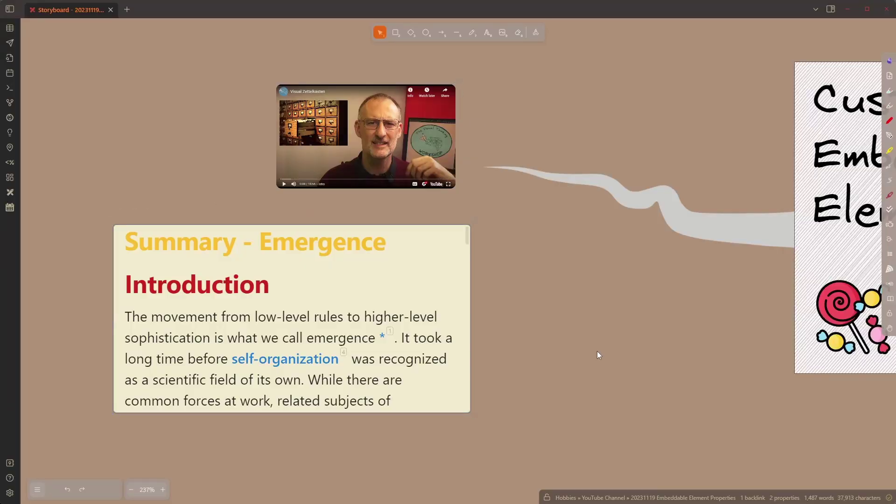
Make the Summary - Emergence embed taller to reveal more of its Introduction text
{"action": "left_click", "coordinate": [298, 413]}
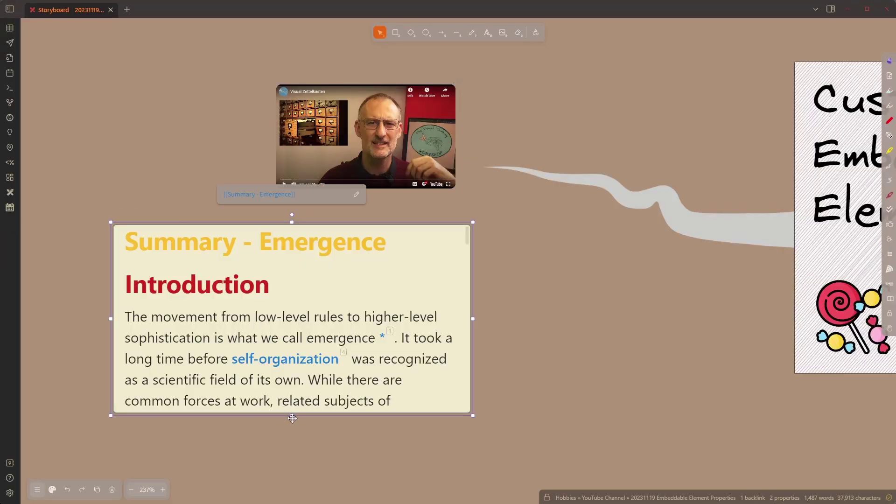
{"action": "left_click_drag", "start_coordinate": [292, 418], "coordinate": [293, 496]}
{"action": "scroll", "coordinate": [304, 392], "scroll_direction": "down", "scroll_amount": 1}
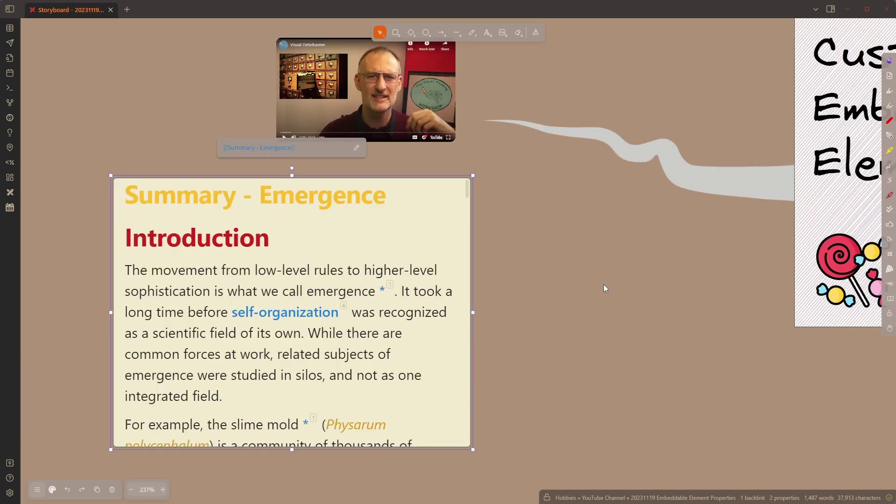
{"action": "scroll", "coordinate": [543, 234], "scroll_direction": "up", "scroll_amount": 1}
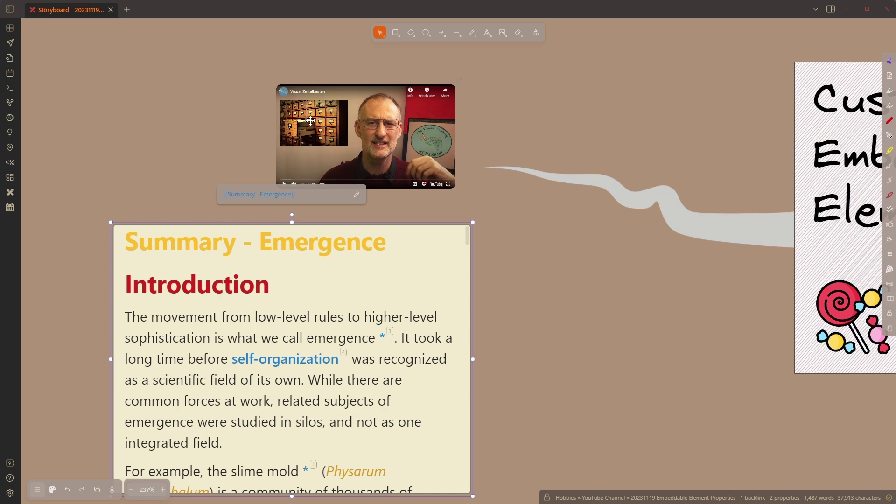
{"action": "scroll", "coordinate": [336, 145], "scroll_direction": "up", "scroll_amount": 2}
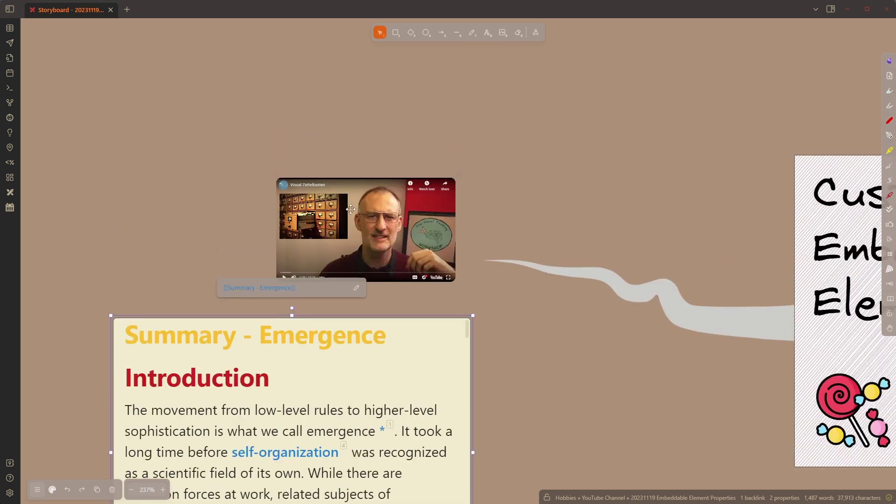
{"action": "left_click", "coordinate": [364, 235]}
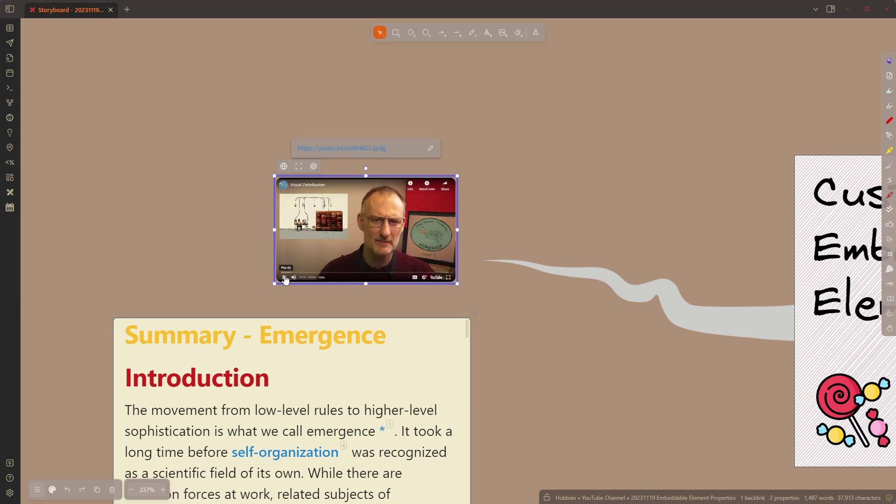
{"action": "left_click", "coordinate": [314, 167]}
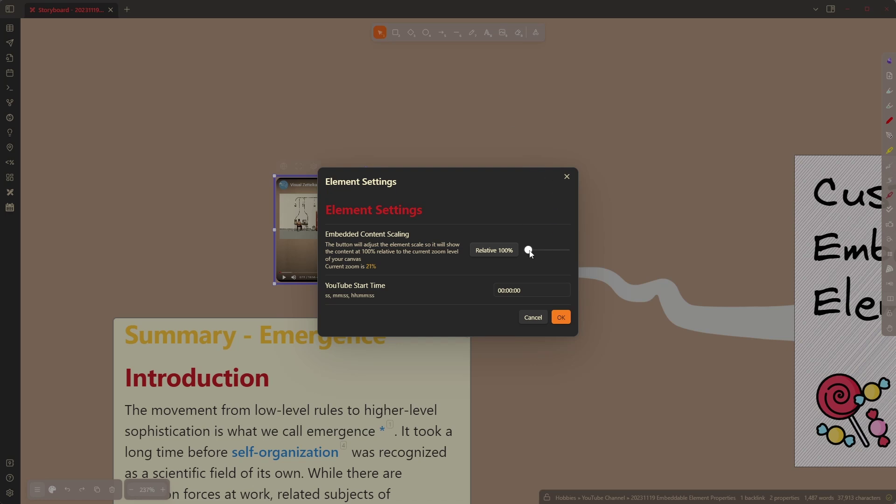
{"action": "mouse_move", "coordinate": [531, 254]}
{"action": "left_mouse_down"}
{"action": "mouse_move", "coordinate": [559, 254]}
{"action": "mouse_move", "coordinate": [526, 255]}
{"action": "left_mouse_up"}
{"action": "left_click", "coordinate": [499, 250]}
{"action": "left_click", "coordinate": [537, 292]}
{"action": "left_click_drag", "start_coordinate": [543, 292], "coordinate": [495, 292]}
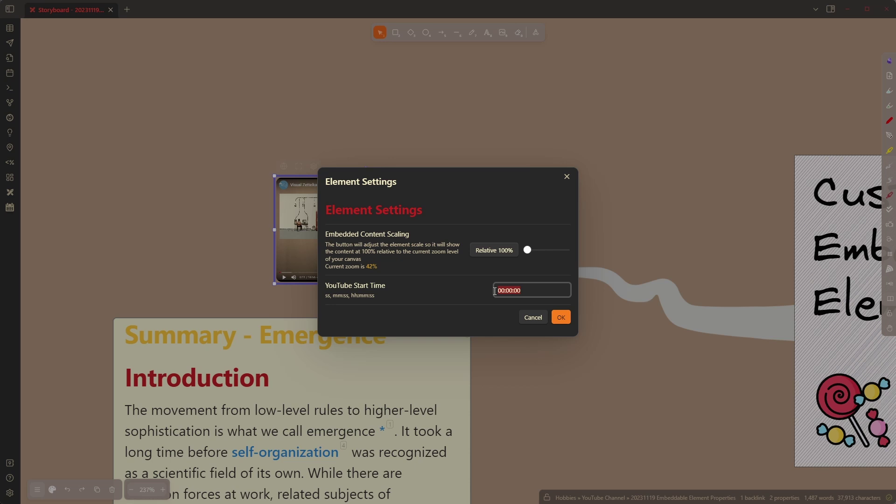
{"action": "left_click", "coordinate": [533, 319]}
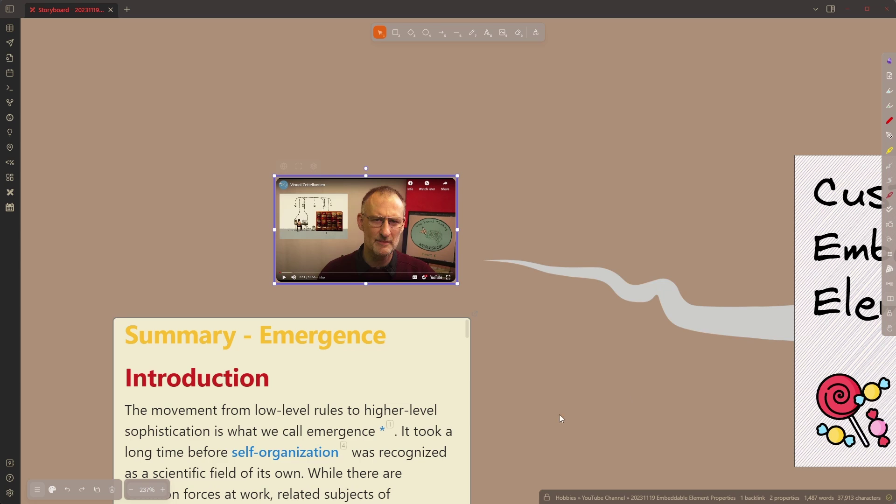
Zoom out, pan to the Summary - Emergence card, and zoom in to about 236% beneath its video
{"action": "scroll", "coordinate": [600, 396], "scroll_direction": "down", "scroll_amount": 1}
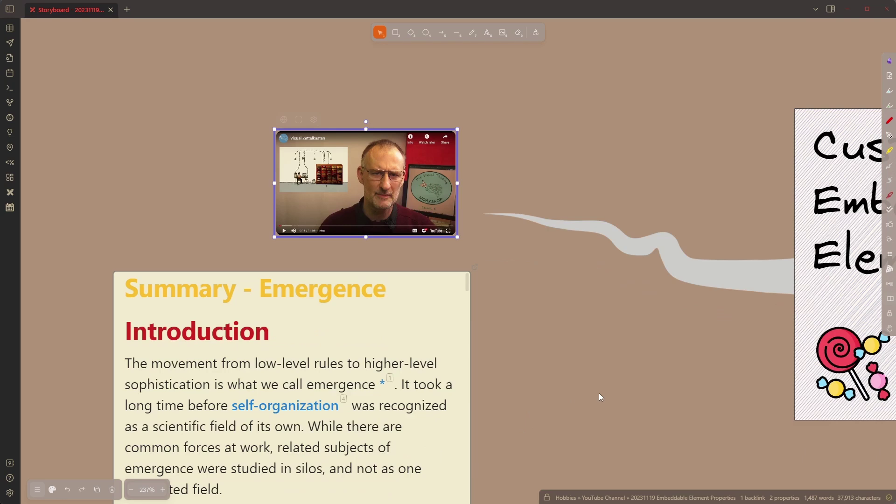
{"action": "scroll", "coordinate": [609, 368], "scroll_direction": "down", "scroll_amount": 2}
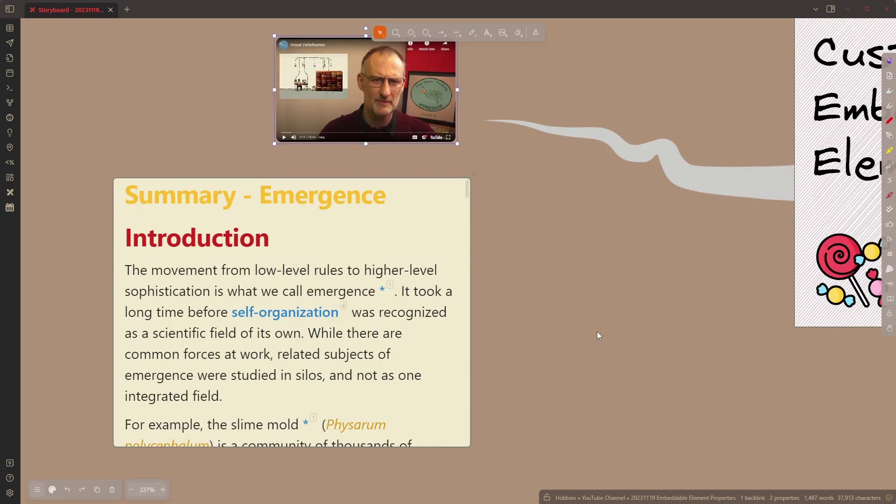
{"action": "scroll", "coordinate": [597, 331], "scroll_direction": "down", "scroll_amount": 5}
{"action": "scroll", "coordinate": [653, 363], "scroll_direction": "right", "scroll_amount": 15}
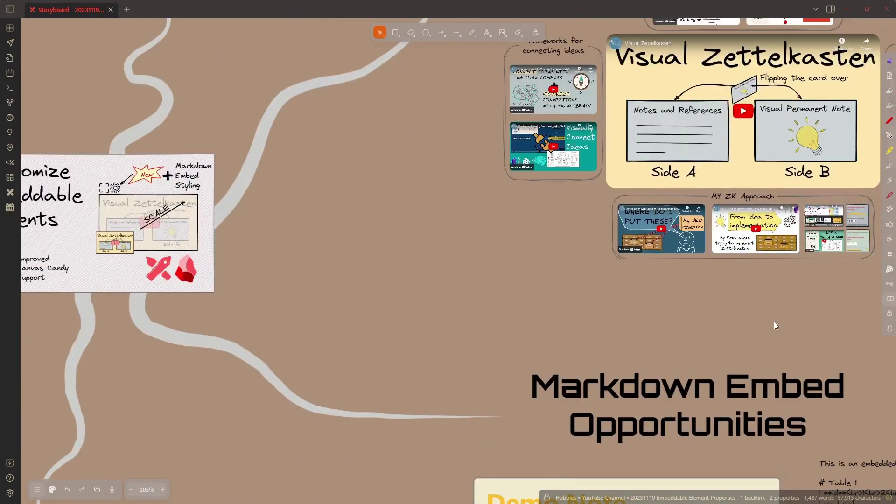
{"action": "scroll", "coordinate": [409, 264], "scroll_direction": "up", "scroll_amount": 10}
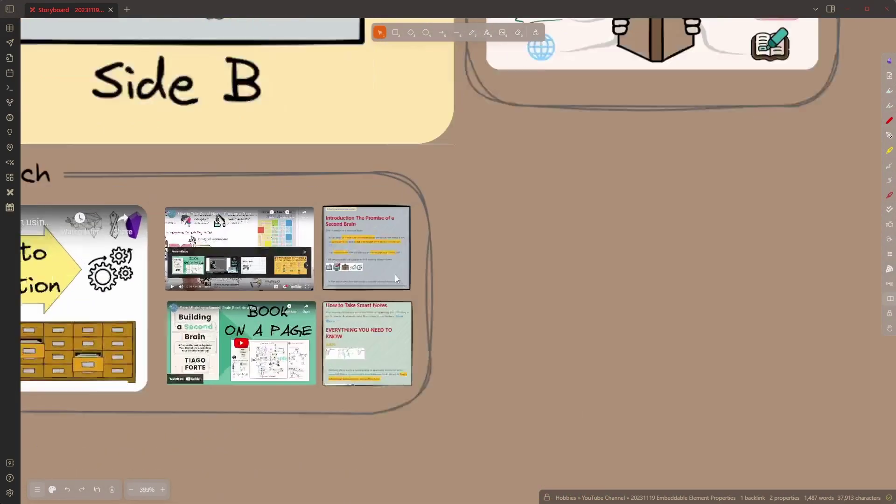
{"action": "scroll", "coordinate": [393, 277], "scroll_direction": "up", "scroll_amount": 3}
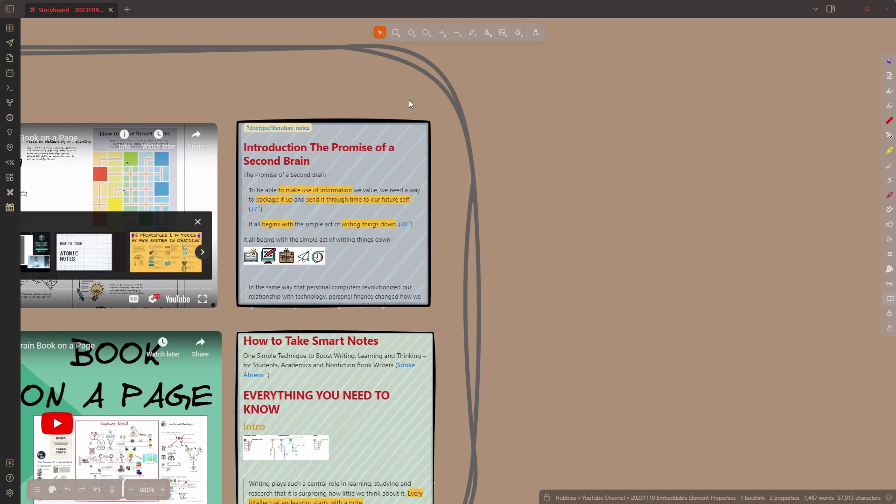
{"action": "scroll", "coordinate": [459, 306], "scroll_direction": "down", "scroll_amount": 5}
{"action": "scroll", "coordinate": [206, 413], "scroll_direction": "up", "scroll_amount": 1}
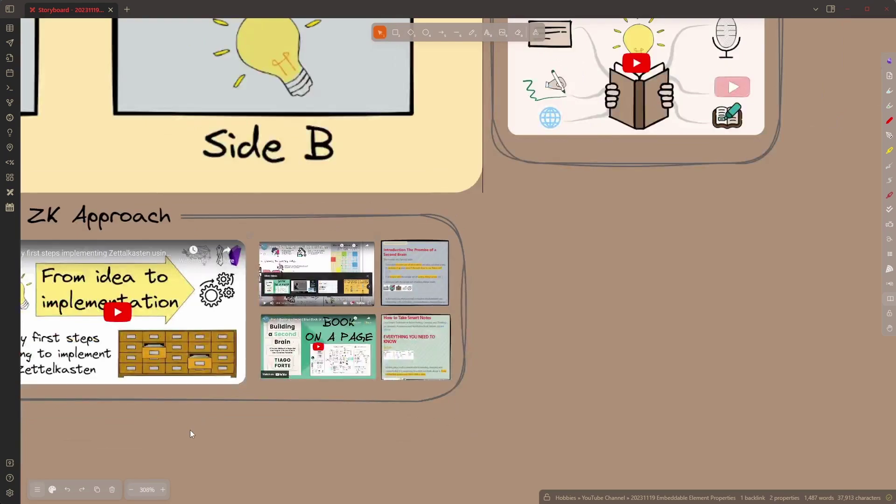
{"action": "scroll", "coordinate": [190, 430], "scroll_direction": "down", "scroll_amount": 3}
{"action": "scroll", "coordinate": [158, 439], "scroll_direction": "left", "scroll_amount": 10}
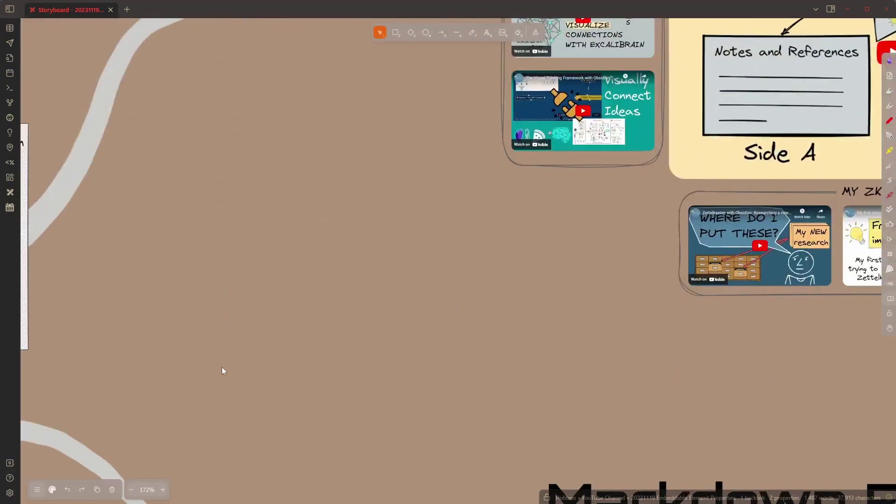
{"action": "left_click_drag", "start_coordinate": [206, 368], "coordinate": [689, 301]}
{"action": "left_click_drag", "start_coordinate": [212, 334], "coordinate": [662, 352]}
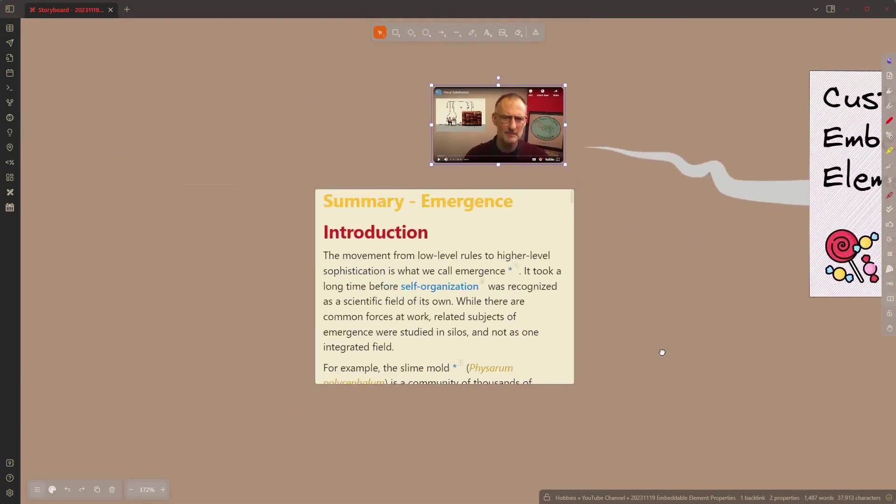
{"action": "scroll", "coordinate": [467, 313], "scroll_direction": "up", "scroll_amount": 2}
{"action": "scroll", "coordinate": [483, 318], "scroll_direction": "up", "scroll_amount": 2}
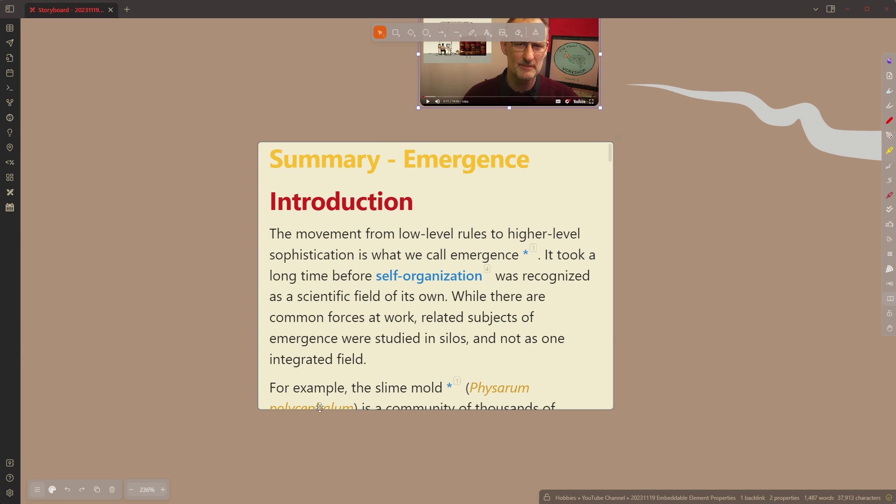
{"action": "left_click", "coordinate": [40, 490]}
{"action": "left_click", "coordinate": [63, 331]}
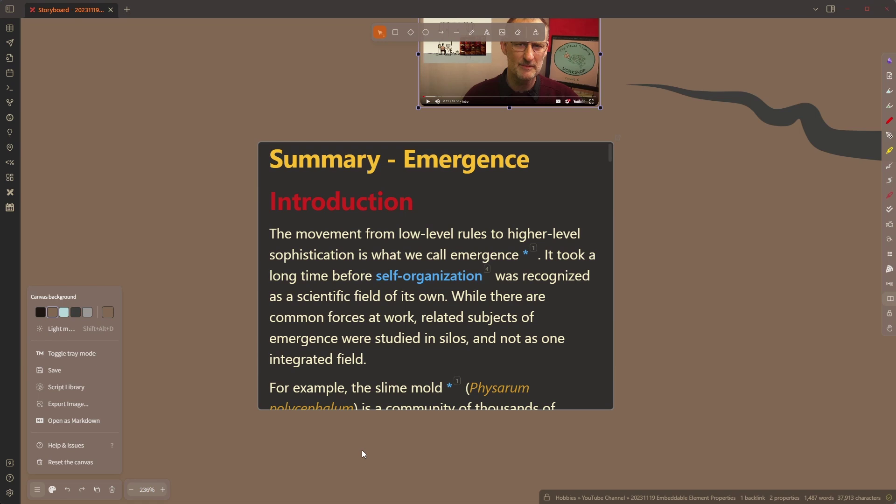
{"action": "left_click", "coordinate": [60, 330]}
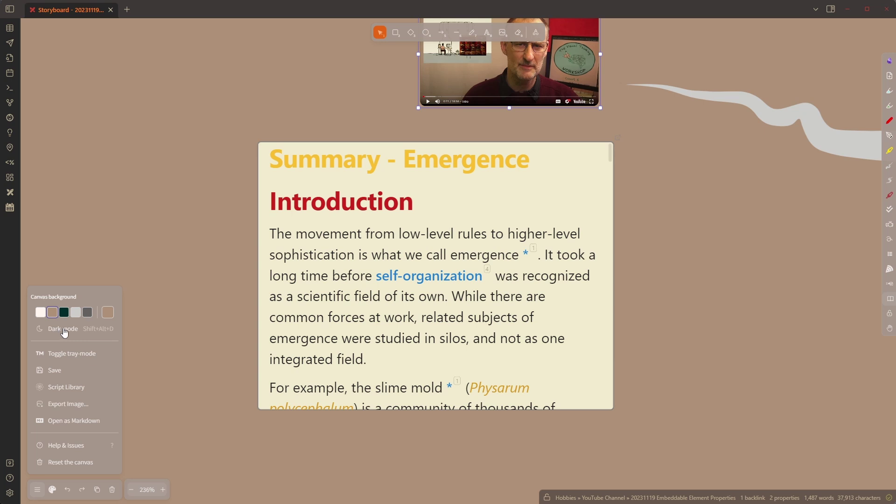
{"action": "scroll", "coordinate": [251, 313], "scroll_direction": "up", "scroll_amount": 1}
Select the embedded Summary - Emergence note and open its Element Settings dialog
{"action": "left_click", "coordinate": [429, 333]}
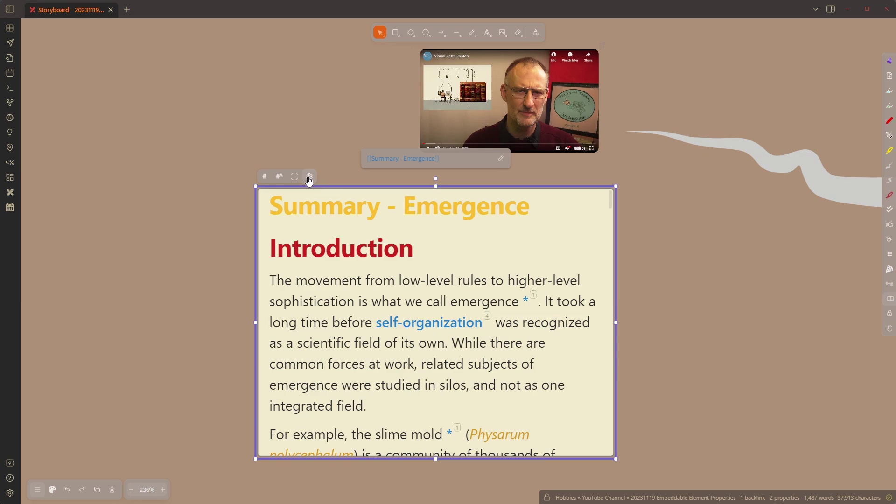
{"action": "left_click", "coordinate": [310, 177]}
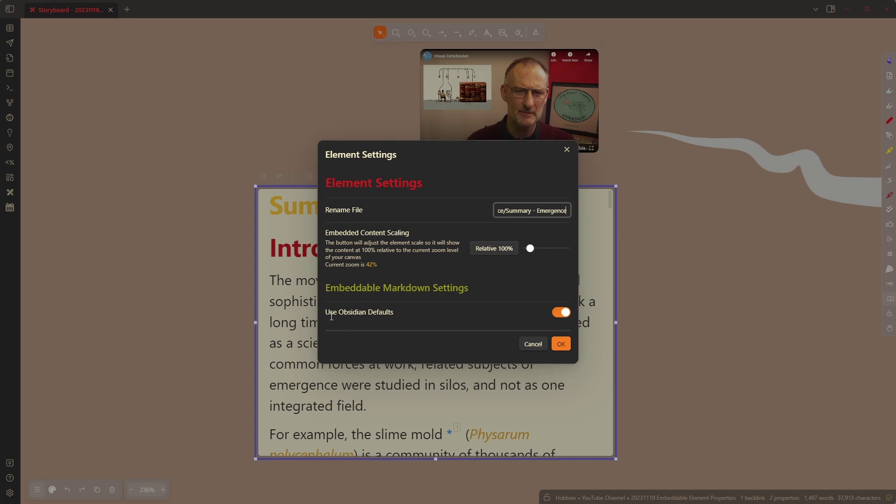
{"action": "mouse_move", "coordinate": [333, 313]}
{"action": "left_mouse_down"}
{"action": "mouse_move", "coordinate": [394, 312]}
{"action": "mouse_move", "coordinate": [327, 310]}
{"action": "left_mouse_up"}
{"action": "left_click", "coordinate": [367, 313]}
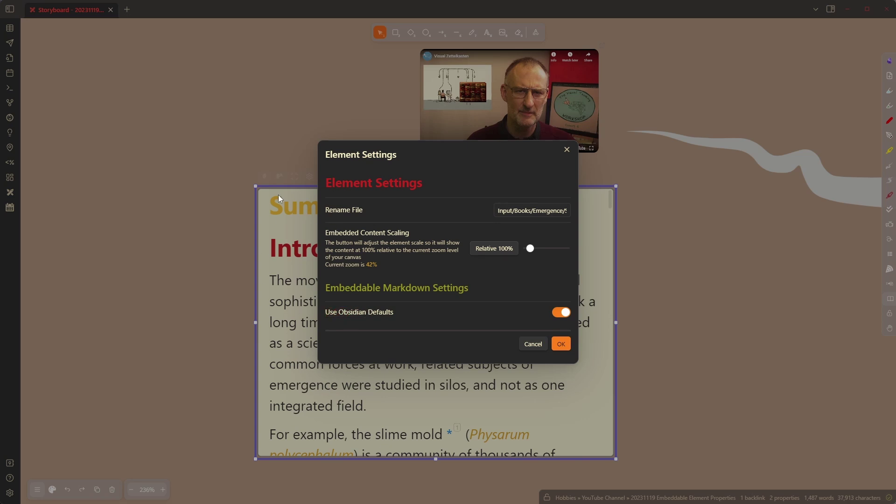
Turn off Use Obsidian Defaults and Filename Visible for the Summary note embed
{"action": "left_click", "coordinate": [562, 312]}
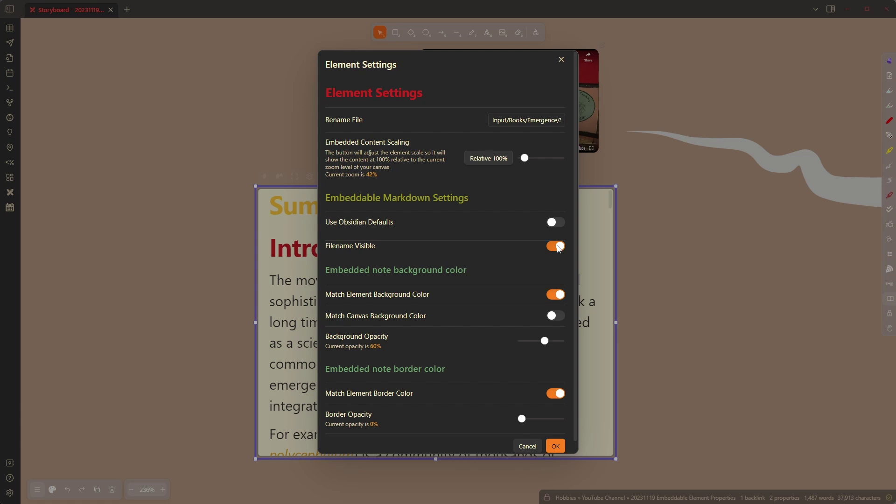
{"action": "left_click", "coordinate": [560, 249]}
{"action": "left_click_drag", "start_coordinate": [325, 294], "coordinate": [378, 294]}
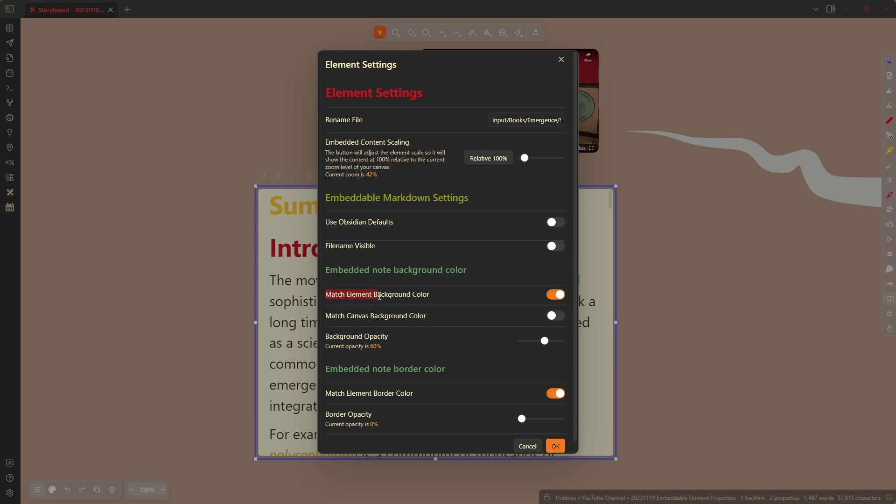
{"action": "left_click", "coordinate": [548, 343]}
{"action": "left_click_drag", "start_coordinate": [548, 343], "coordinate": [552, 346]}
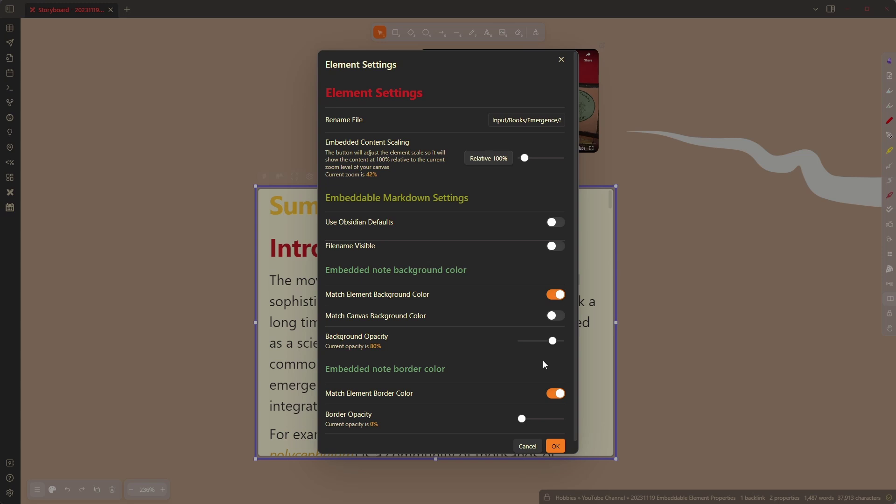
{"action": "scroll", "coordinate": [537, 358], "scroll_direction": "down", "scroll_amount": 1}
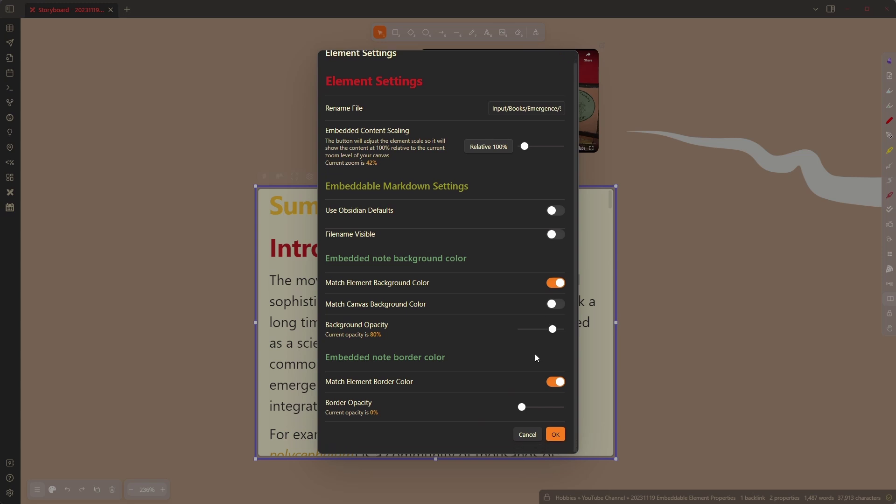
{"action": "left_click", "coordinate": [556, 383]}
{"action": "scroll", "coordinate": [559, 384], "scroll_direction": "down", "scroll_amount": 2}
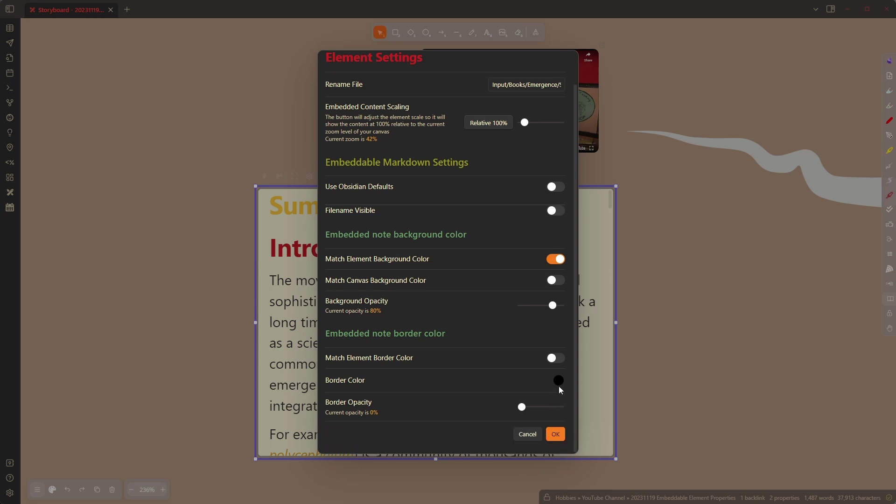
{"action": "left_click", "coordinate": [558, 359]}
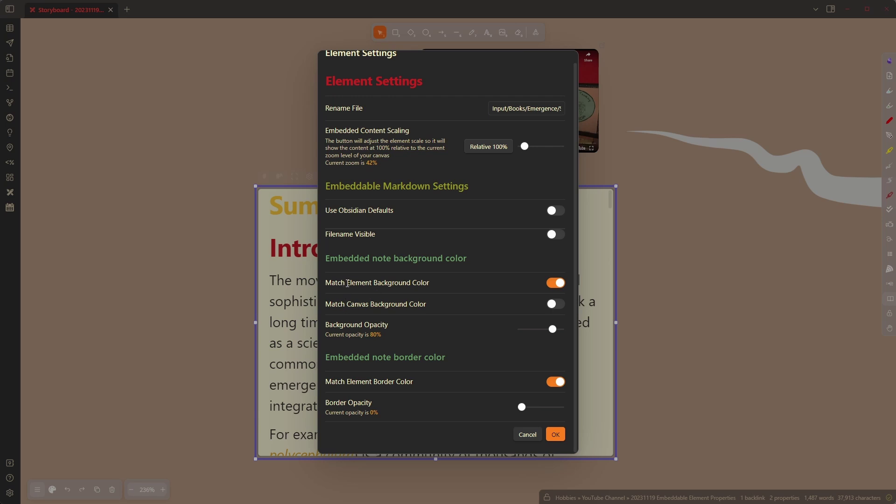
Replace the element-matched background with a custom pink background at 100% opacity
{"action": "left_click_drag", "start_coordinate": [346, 282], "coordinate": [420, 287]}
{"action": "left_click_drag", "start_coordinate": [351, 304], "coordinate": [430, 308]}
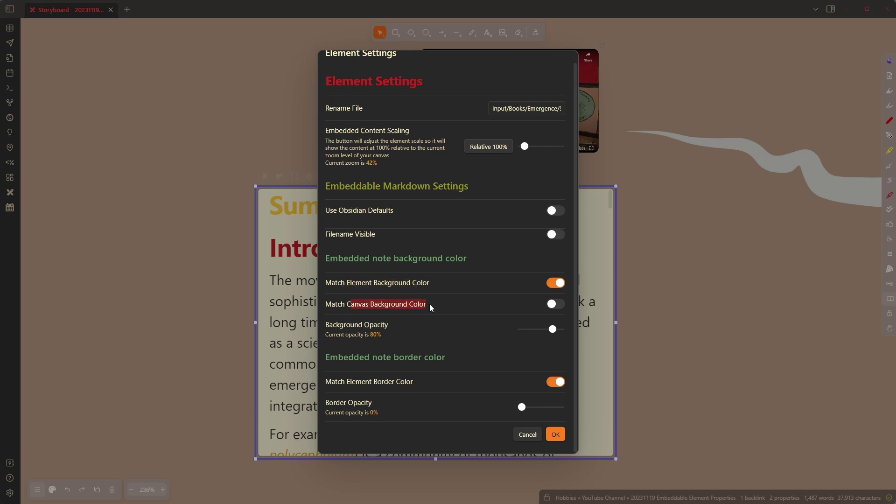
{"action": "left_click", "coordinate": [555, 283]}
{"action": "left_click", "coordinate": [558, 303]}
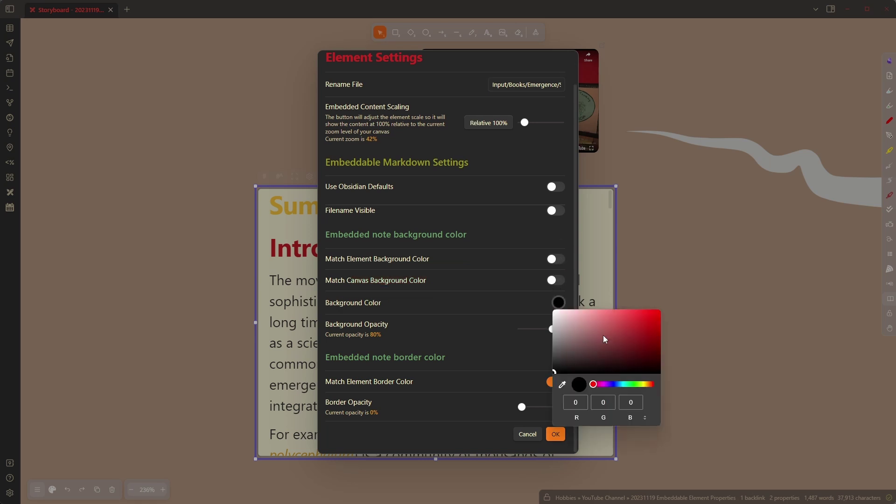
{"action": "mouse_move", "coordinate": [603, 335]}
{"action": "left_mouse_down"}
{"action": "mouse_move", "coordinate": [650, 323]}
{"action": "mouse_move", "coordinate": [627, 335]}
{"action": "mouse_move", "coordinate": [602, 329]}
{"action": "left_mouse_up"}
{"action": "left_click", "coordinate": [531, 307]}
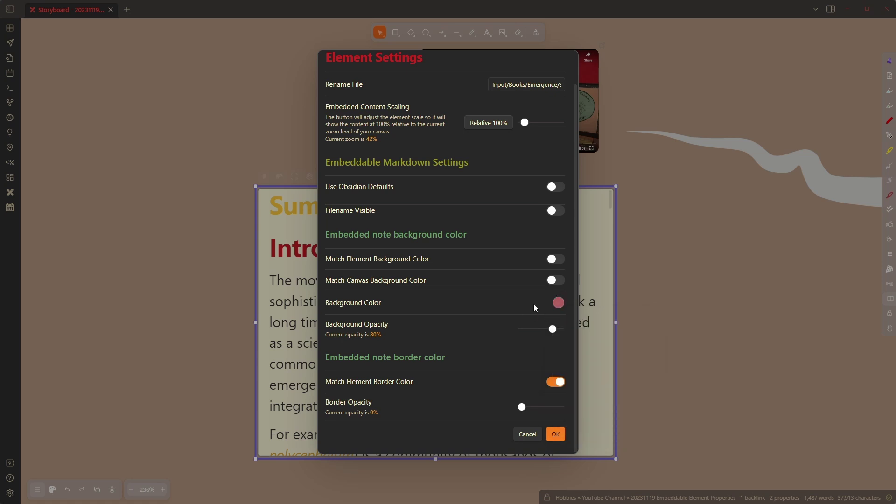
{"action": "mouse_move", "coordinate": [553, 329]}
{"action": "left_mouse_down"}
{"action": "mouse_move", "coordinate": [594, 327]}
{"action": "mouse_move", "coordinate": [565, 317]}
{"action": "left_mouse_up"}
{"action": "left_click", "coordinate": [559, 304]}
{"action": "left_click", "coordinate": [486, 294]}
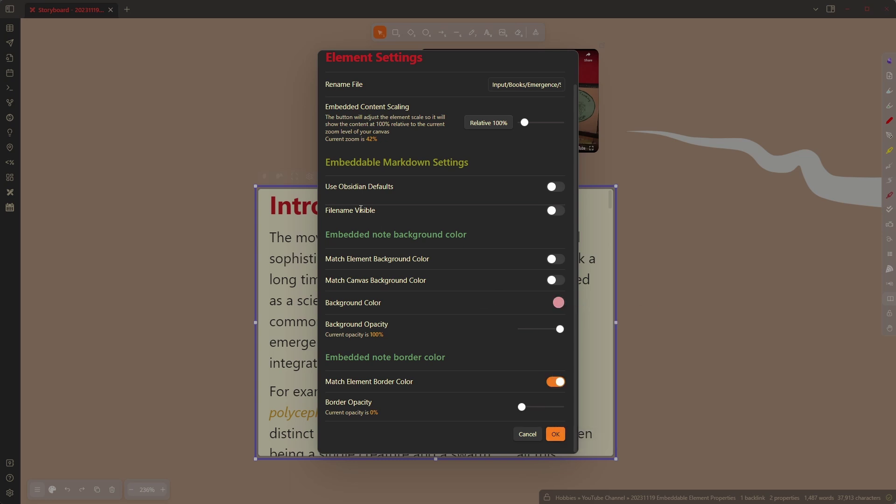
Give the note a pure red border at 100% opacity and apply the settings
{"action": "left_click", "coordinate": [560, 384]}
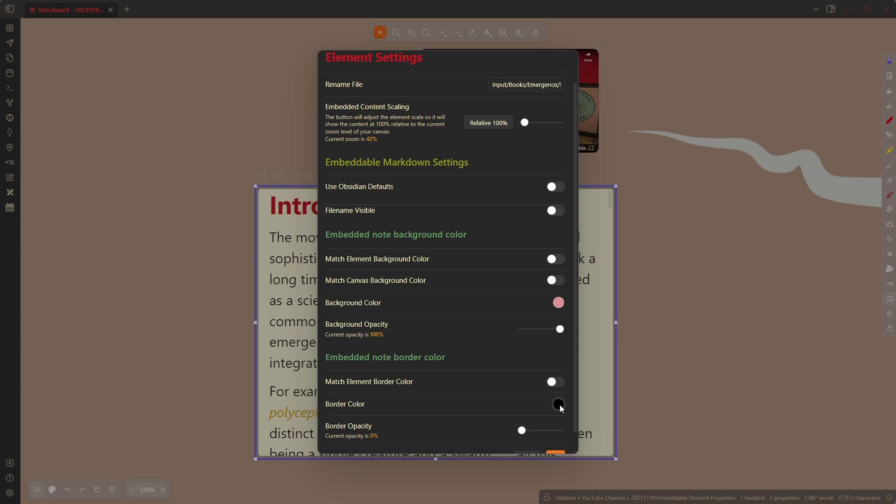
{"action": "left_click", "coordinate": [559, 405]}
{"action": "mouse_move", "coordinate": [614, 455]}
{"action": "left_mouse_down"}
{"action": "mouse_move", "coordinate": [617, 440]}
{"action": "mouse_move", "coordinate": [670, 412]}
{"action": "left_mouse_up"}
{"action": "left_click", "coordinate": [517, 406]}
{"action": "left_click_drag", "start_coordinate": [522, 430], "coordinate": [589, 436]}
{"action": "scroll", "coordinate": [414, 290], "scroll_direction": "down", "scroll_amount": 1}
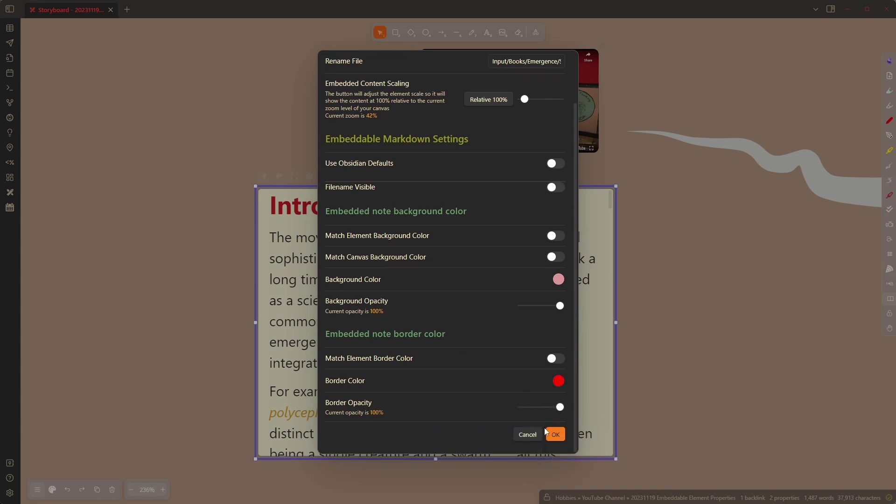
{"action": "left_click", "coordinate": [556, 434]}
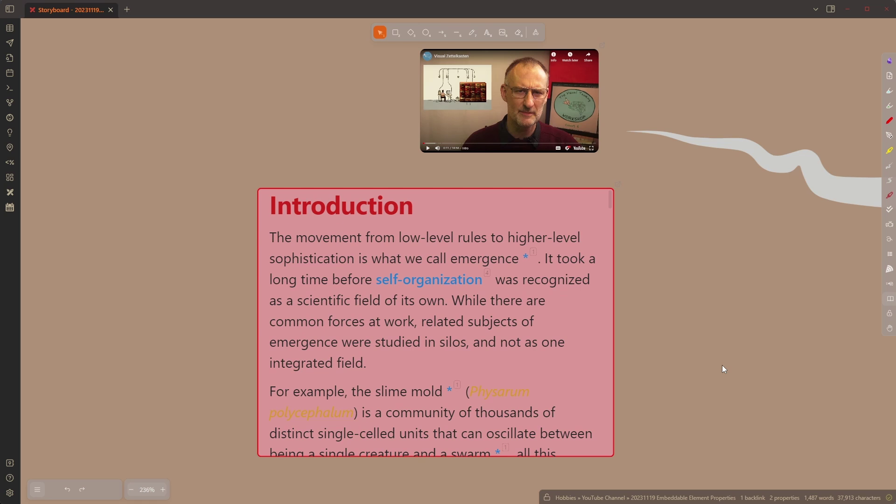
Match the Summary note's background and border to the element colours, background at 80% opacity
{"action": "left_click", "coordinate": [455, 322]}
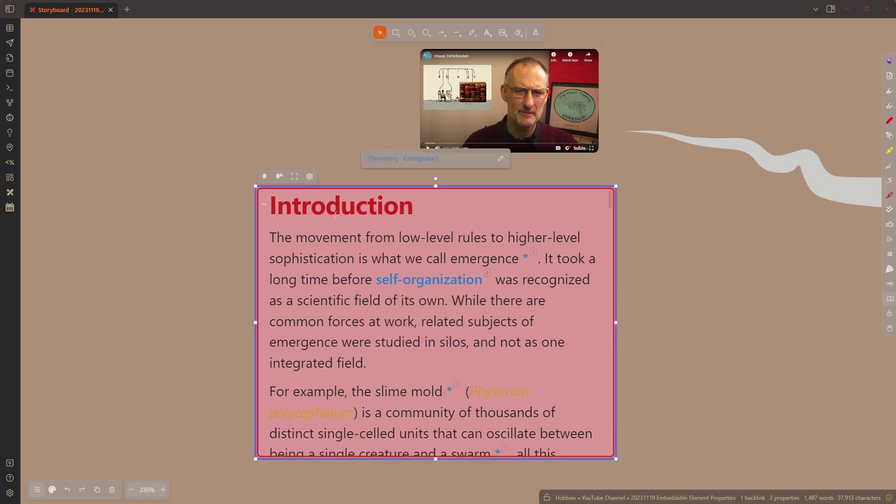
{"action": "left_click", "coordinate": [308, 177]}
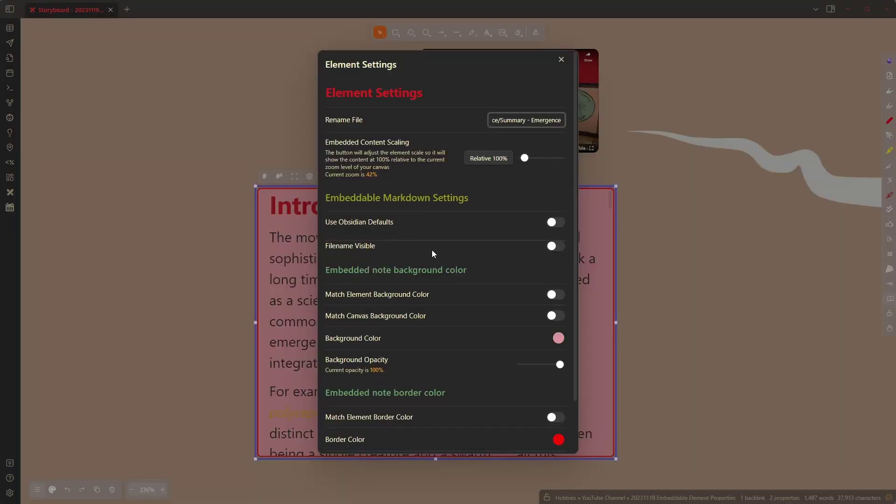
{"action": "left_click", "coordinate": [556, 295]}
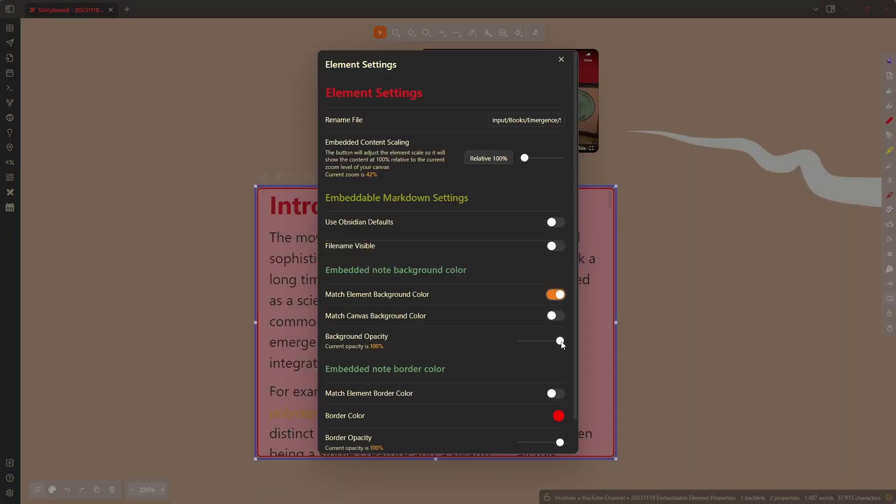
{"action": "left_click_drag", "start_coordinate": [560, 341], "coordinate": [553, 345]}
{"action": "left_click", "coordinate": [556, 393]}
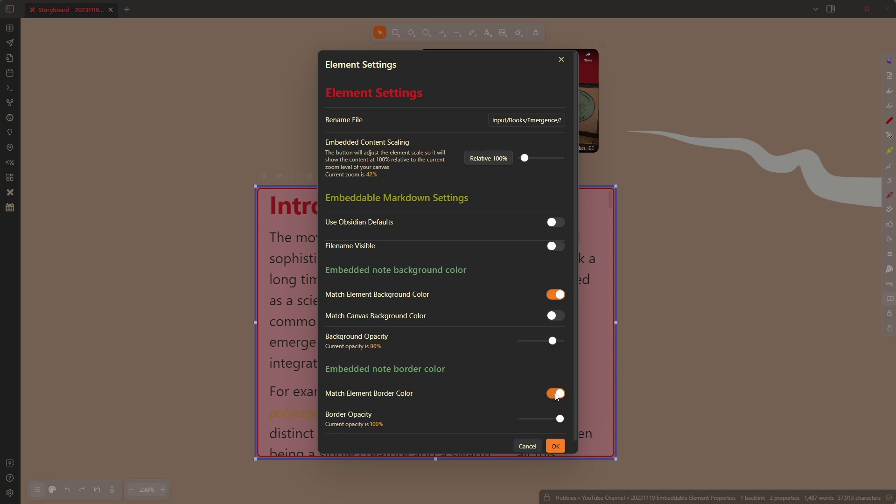
{"action": "left_click", "coordinate": [556, 445]}
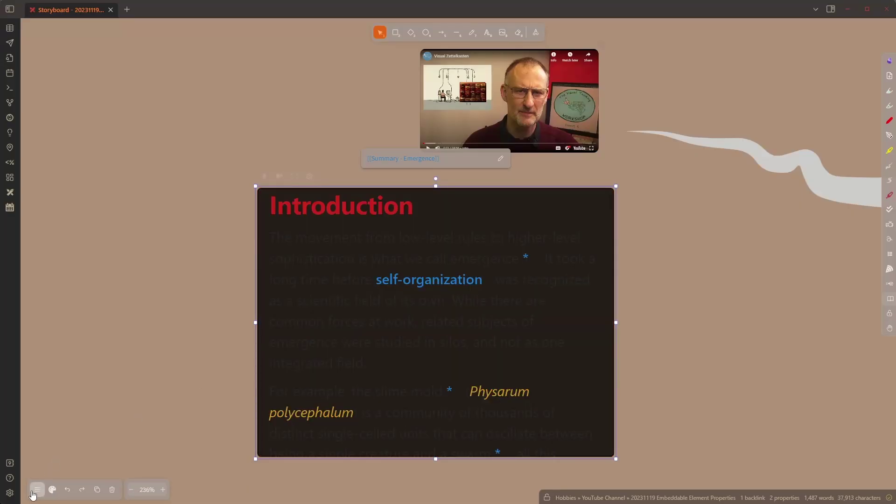
Set the note element's background to light grey #CFD5D5 from the full colour palette
{"action": "left_click", "coordinate": [53, 490]}
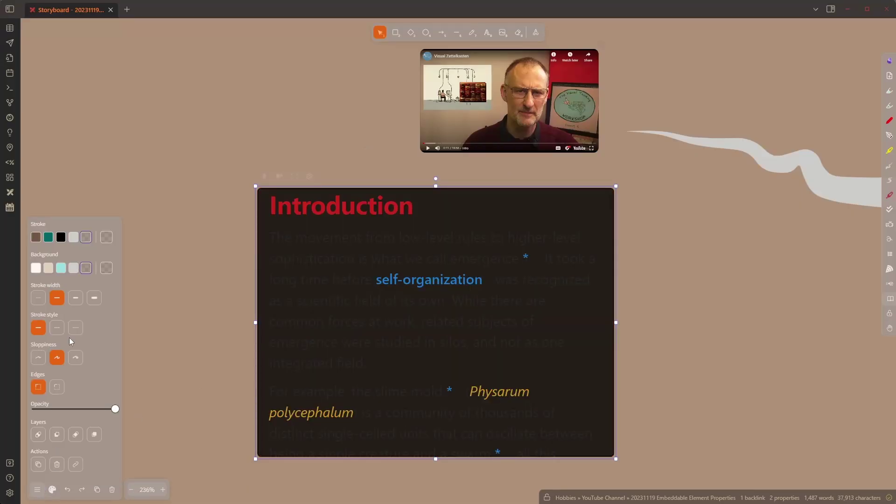
{"action": "left_click", "coordinate": [74, 239]}
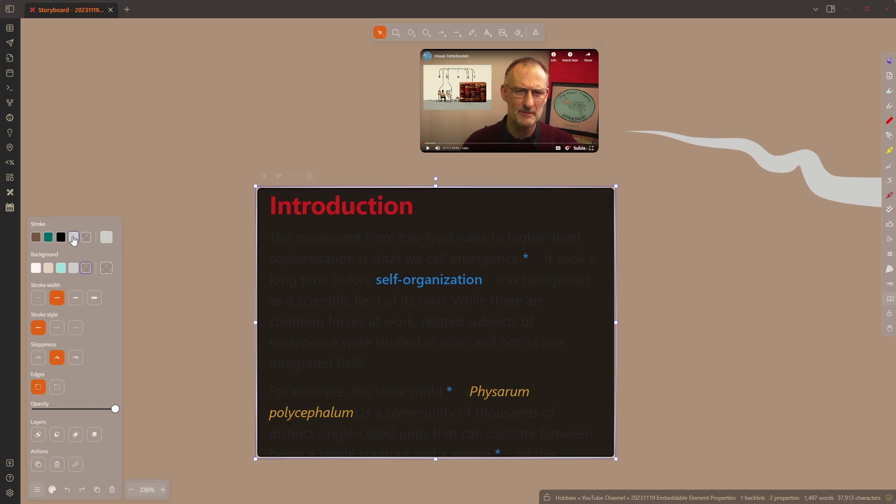
{"action": "left_click", "coordinate": [73, 268]}
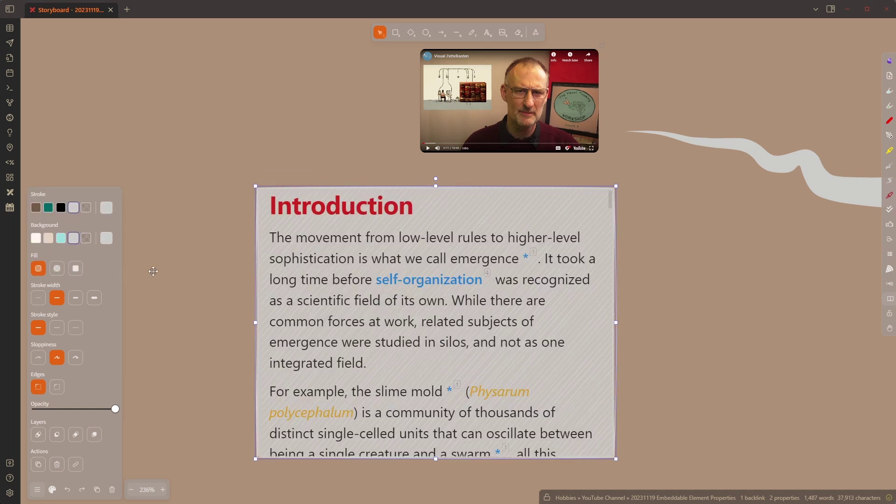
{"action": "left_click", "coordinate": [106, 238]}
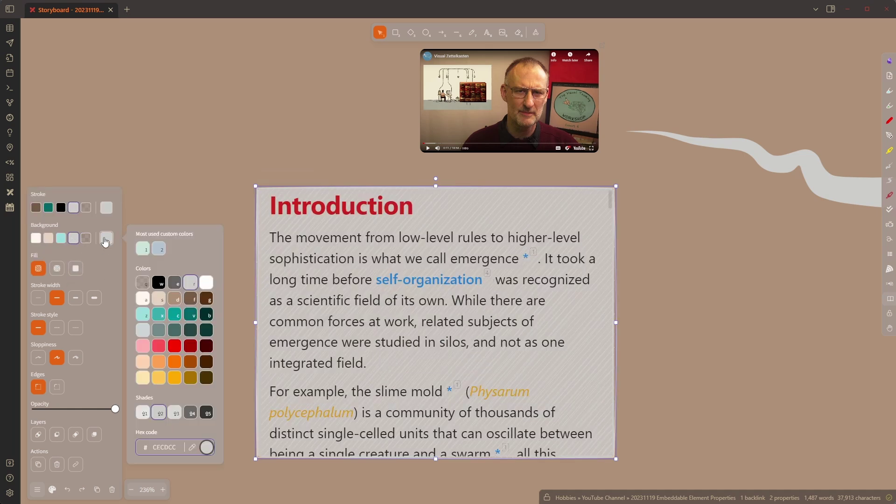
{"action": "left_click", "coordinate": [161, 317]}
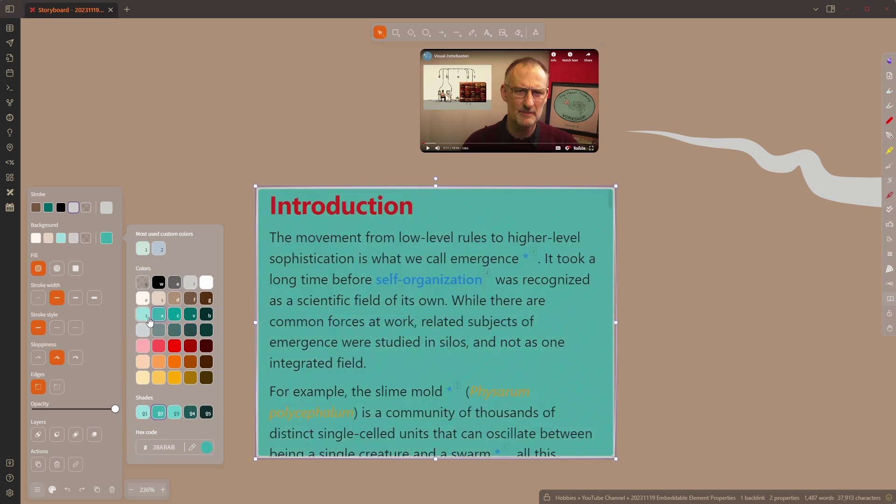
{"action": "left_click", "coordinate": [143, 314]}
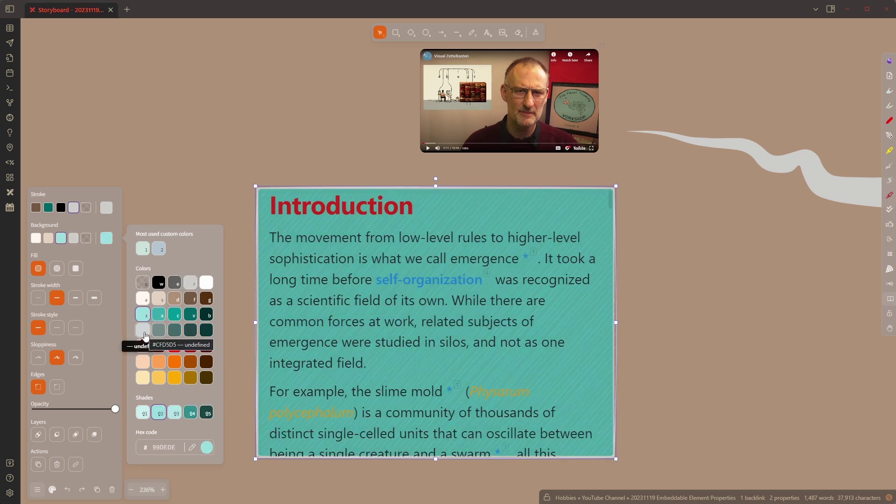
{"action": "left_click", "coordinate": [143, 330]}
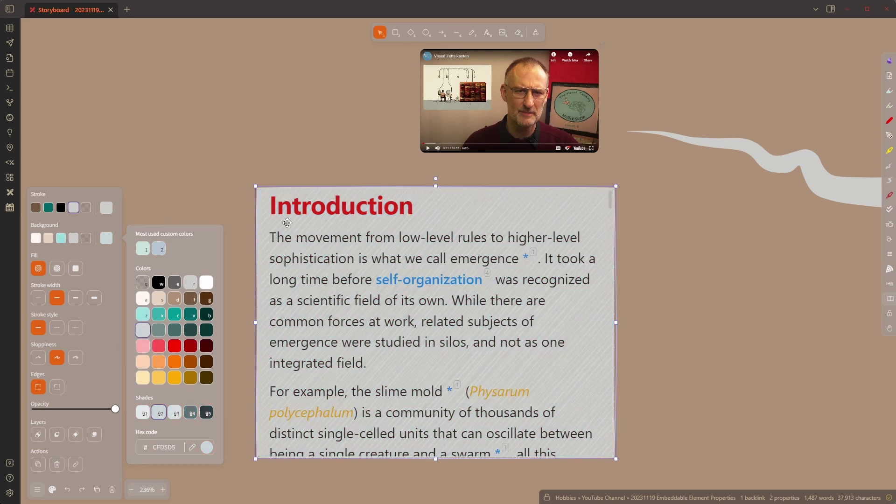
{"action": "left_click", "coordinate": [56, 273]}
Switch the fill to cross-hatch and make the border black at medium stroke width
{"action": "left_click", "coordinate": [56, 273]}
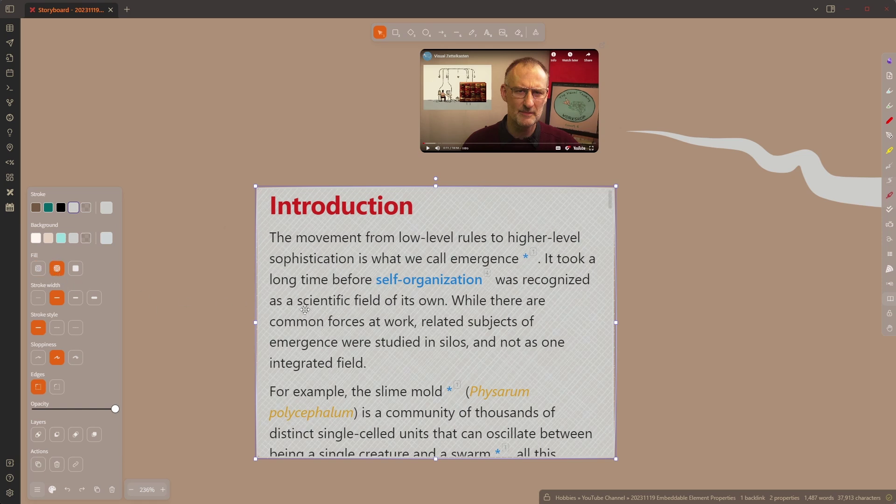
{"action": "left_click", "coordinate": [61, 208]}
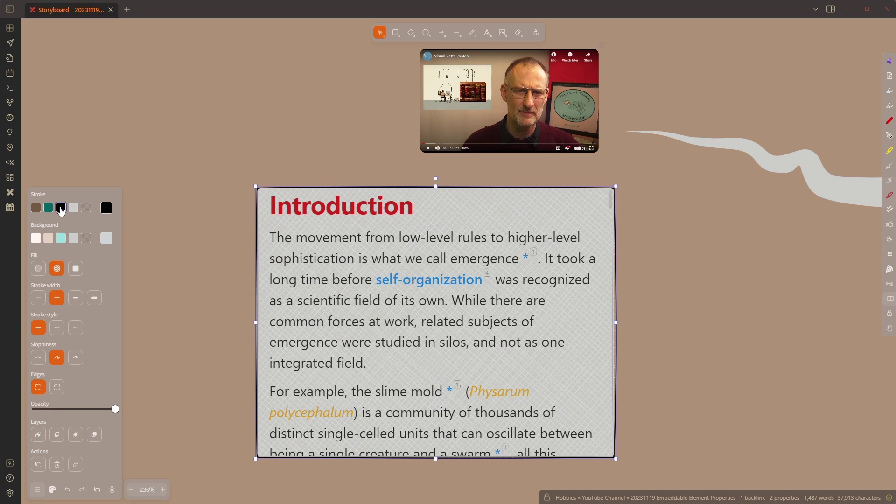
{"action": "left_click", "coordinate": [75, 298]}
{"action": "left_click", "coordinate": [56, 301]}
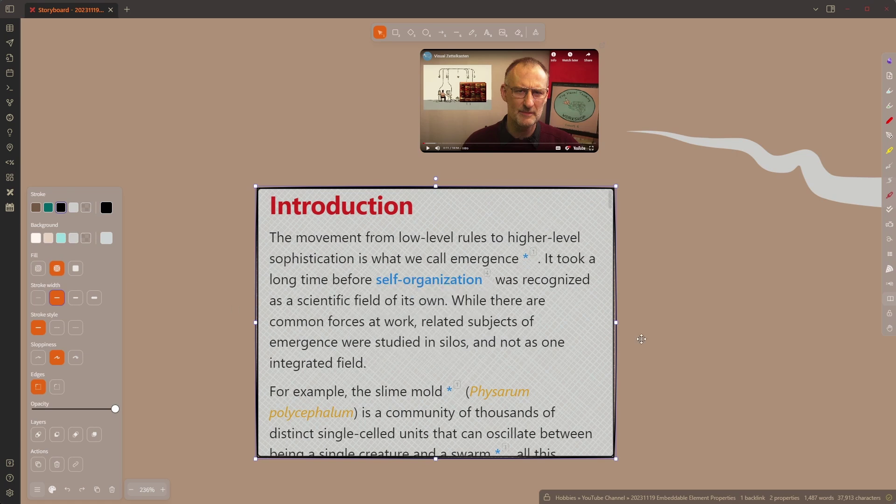
{"action": "left_click", "coordinate": [743, 339]}
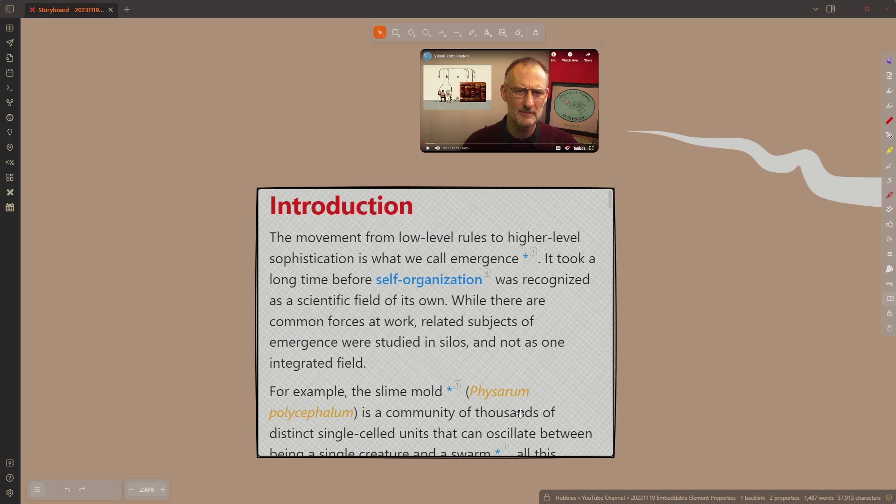
Drop the note's background opacity to 0% and choose the transparent background swatch
{"action": "left_click", "coordinate": [405, 320]}
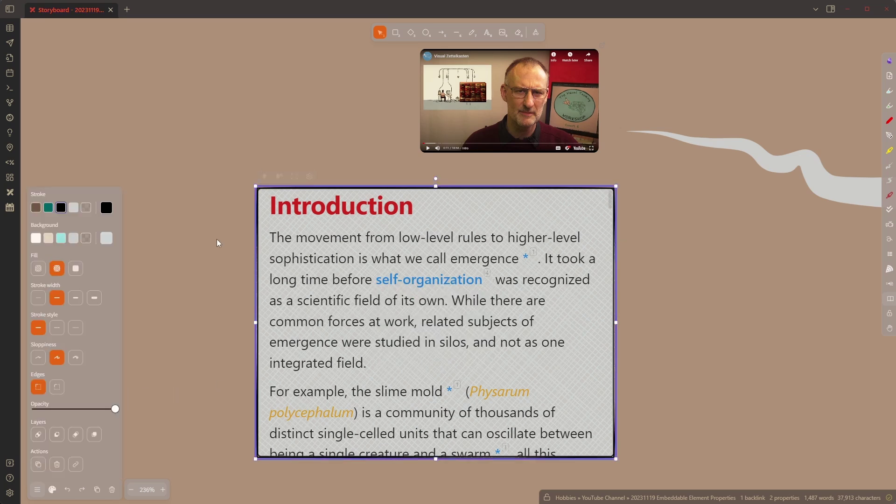
{"action": "left_click", "coordinate": [310, 176]}
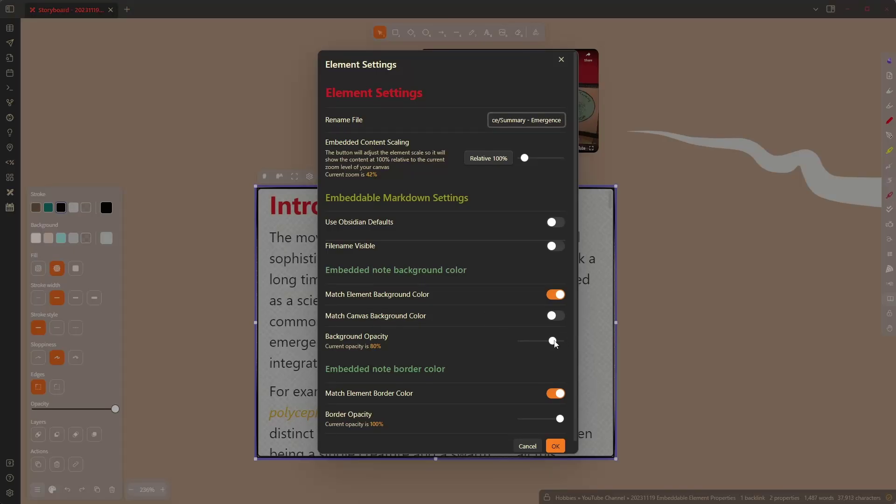
{"action": "left_click_drag", "start_coordinate": [553, 342], "coordinate": [504, 350]}
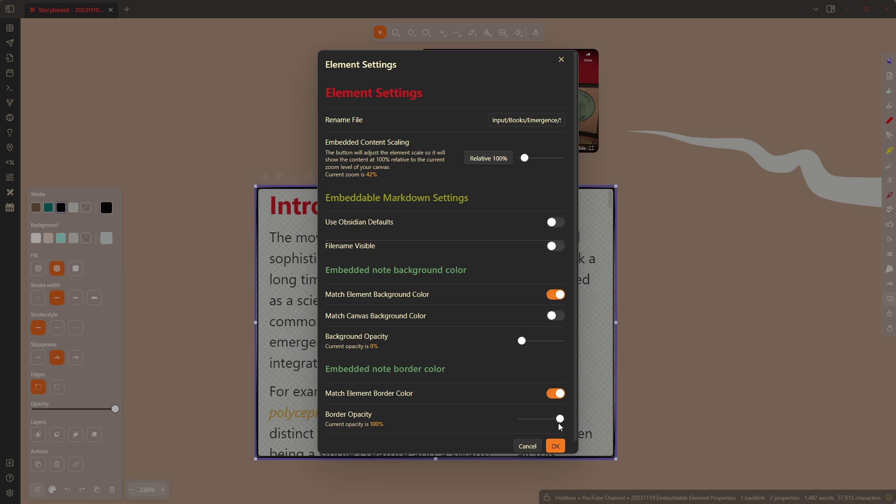
{"action": "left_click", "coordinate": [560, 449]}
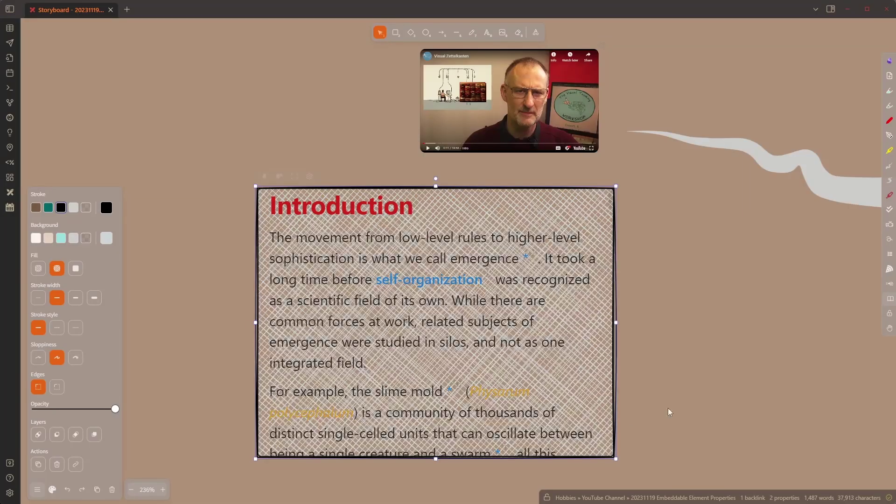
{"action": "left_click", "coordinate": [86, 238]}
{"action": "left_click", "coordinate": [169, 267]}
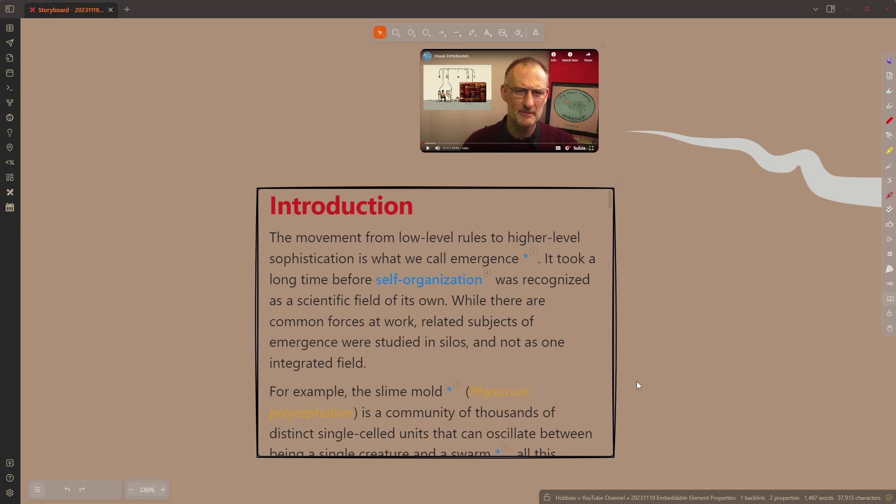
Pan to the Demo Note and replace its text with the copied cssclasses: cc-card-transparent sample
{"action": "scroll", "coordinate": [639, 381], "scroll_direction": "down", "scroll_amount": 9}
{"action": "mouse_move", "coordinate": [756, 415]}
{"action": "left_mouse_down"}
{"action": "mouse_move", "coordinate": [455, 314]}
{"action": "mouse_move", "coordinate": [170, 264]}
{"action": "left_mouse_up"}
{"action": "mouse_move", "coordinate": [622, 344]}
{"action": "left_mouse_down"}
{"action": "mouse_move", "coordinate": [576, 321]}
{"action": "mouse_move", "coordinate": [430, 200]}
{"action": "mouse_move", "coordinate": [336, 163]}
{"action": "mouse_move", "coordinate": [228, 146]}
{"action": "mouse_move", "coordinate": [200, 152]}
{"action": "left_mouse_up"}
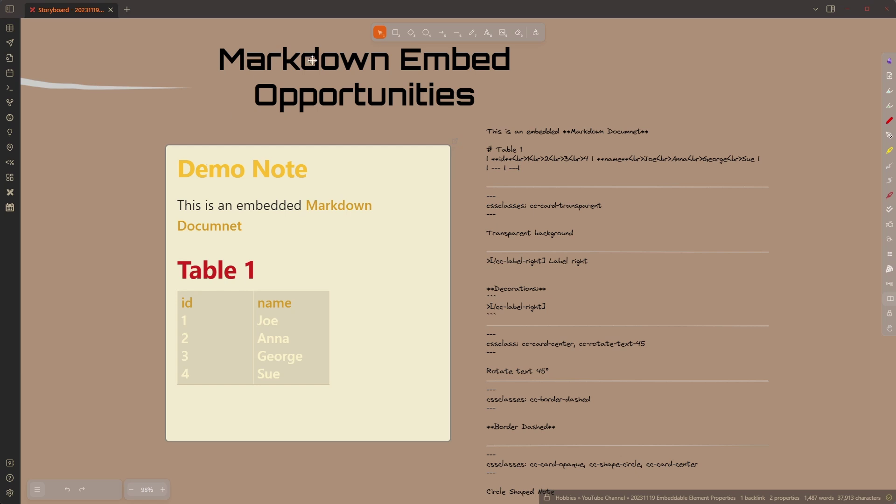
{"action": "double_click", "coordinate": [521, 207]}
{"action": "key", "text": "ctrl+c"}
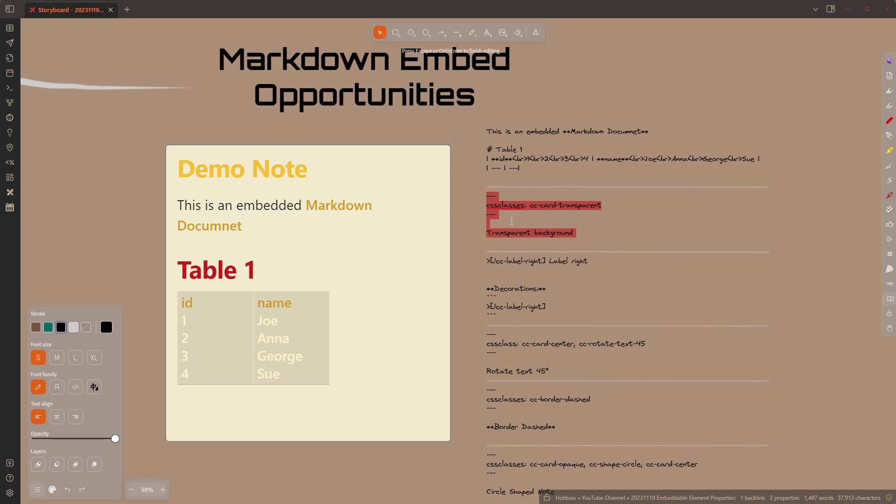
{"action": "left_click", "coordinate": [469, 240]}
{"action": "left_click", "coordinate": [279, 285]}
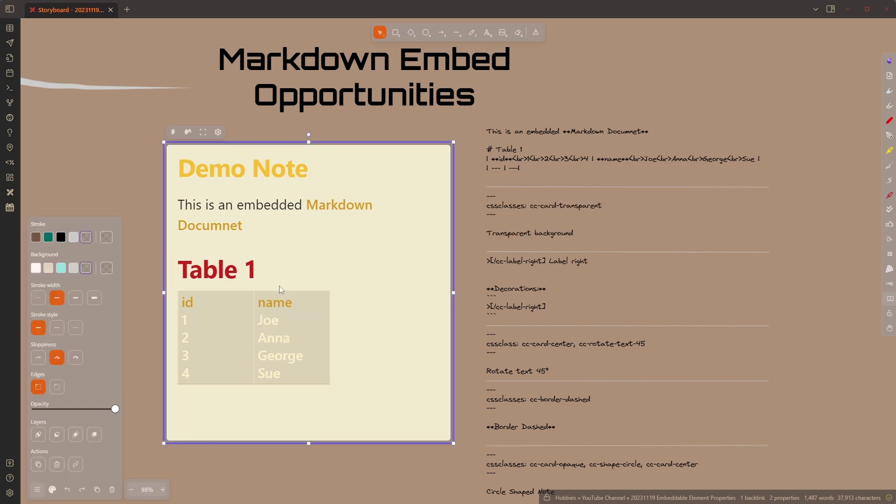
{"action": "double_click", "coordinate": [301, 271]}
{"action": "key", "text": "ctrl+a"}
{"action": "key", "text": "ctrl+v"}
{"action": "left_click", "coordinate": [111, 166]}
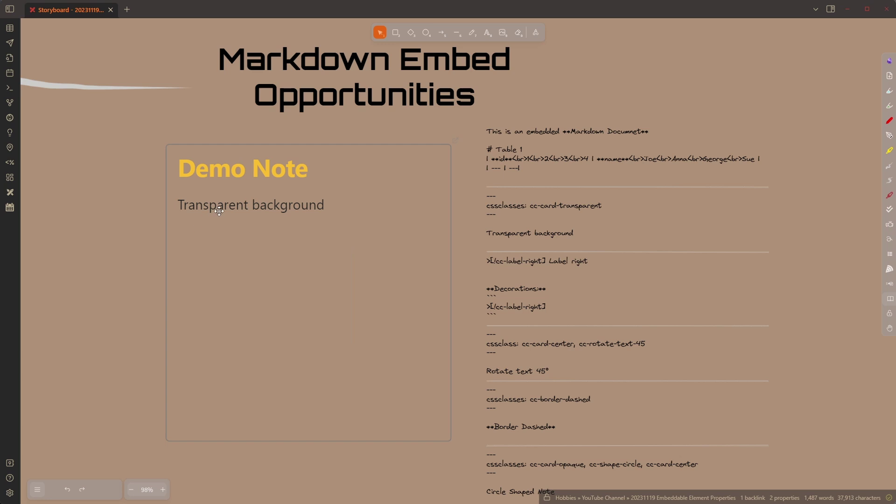
Paste the label-right callout sample into the Demo Note, replacing its content
{"action": "left_click", "coordinate": [502, 301]}
{"action": "double_click", "coordinate": [521, 286]}
{"action": "key", "text": "ctrl+c"}
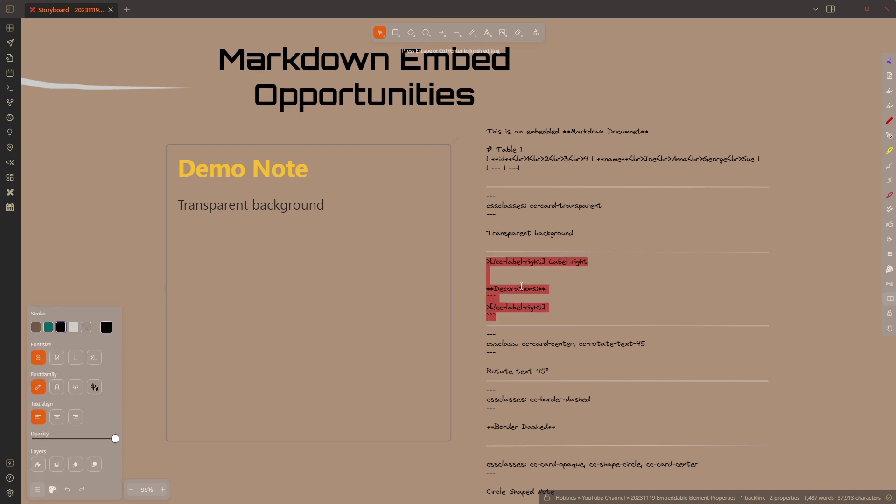
{"action": "left_click", "coordinate": [326, 286]}
{"action": "left_click", "coordinate": [288, 258]}
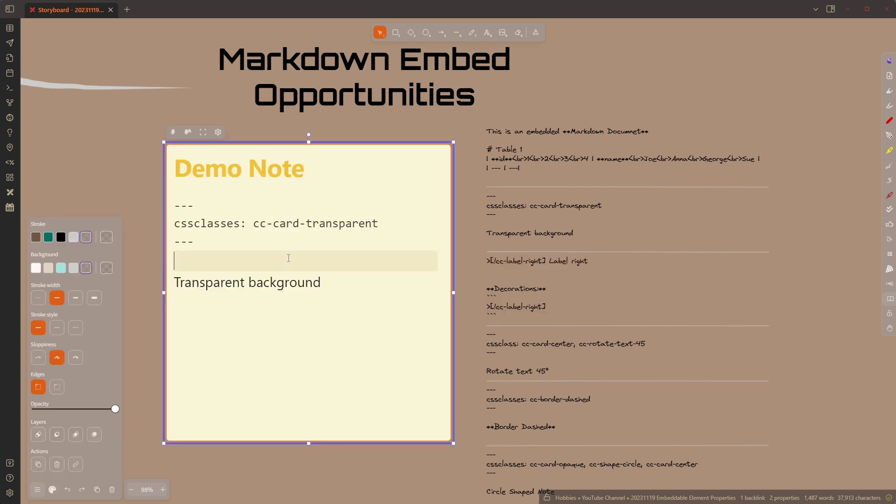
{"action": "key", "text": "ctrl+a"}
{"action": "key", "text": "ctrl+v"}
{"action": "left_click", "coordinate": [111, 182]}
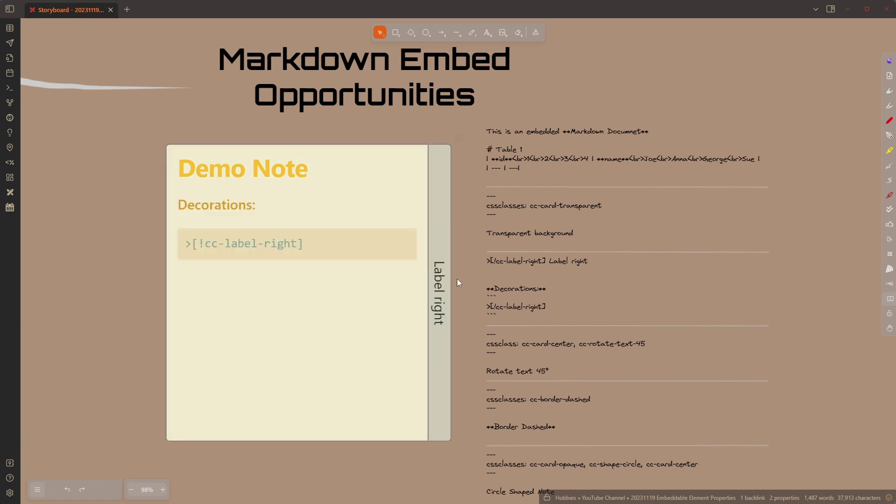
Try the rotate-text-45 sample in the Demo Note
{"action": "left_click", "coordinate": [537, 344]}
{"action": "double_click", "coordinate": [537, 344]}
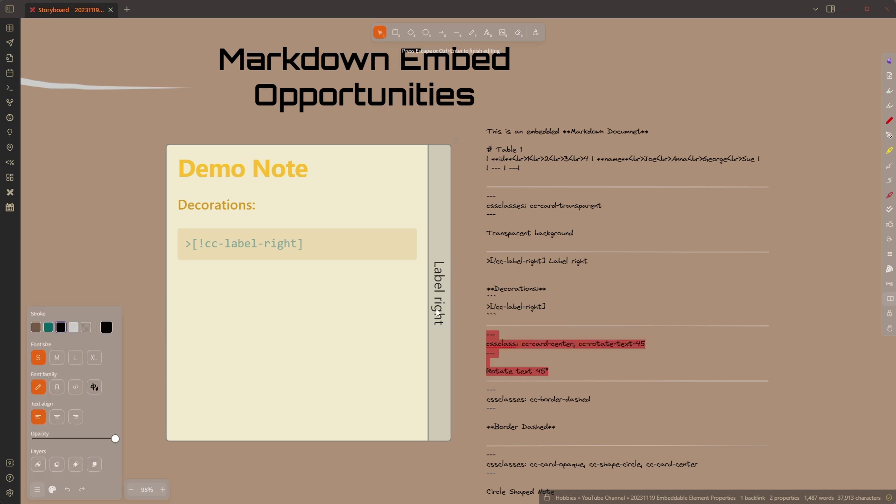
{"action": "left_click", "coordinate": [312, 288]}
{"action": "left_click", "coordinate": [312, 289]}
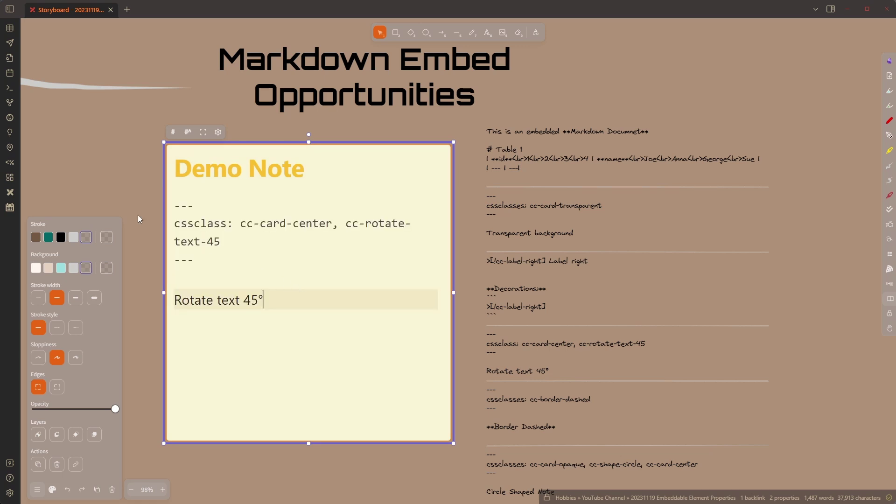
{"action": "left_click", "coordinate": [110, 165]}
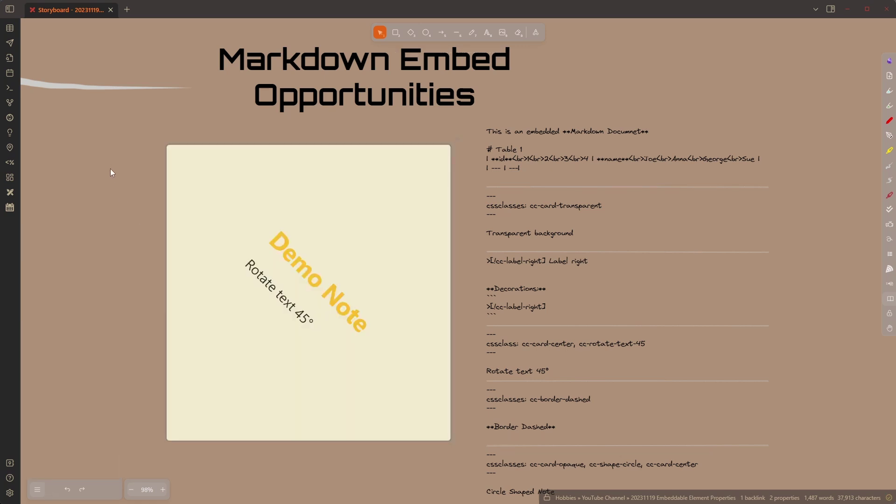
Paste the cc-border-dashed sample into the Demo Note to render a dashed border
{"action": "double_click", "coordinate": [526, 401]}
{"action": "key", "text": "ctrl+c"}
{"action": "left_click", "coordinate": [372, 319]}
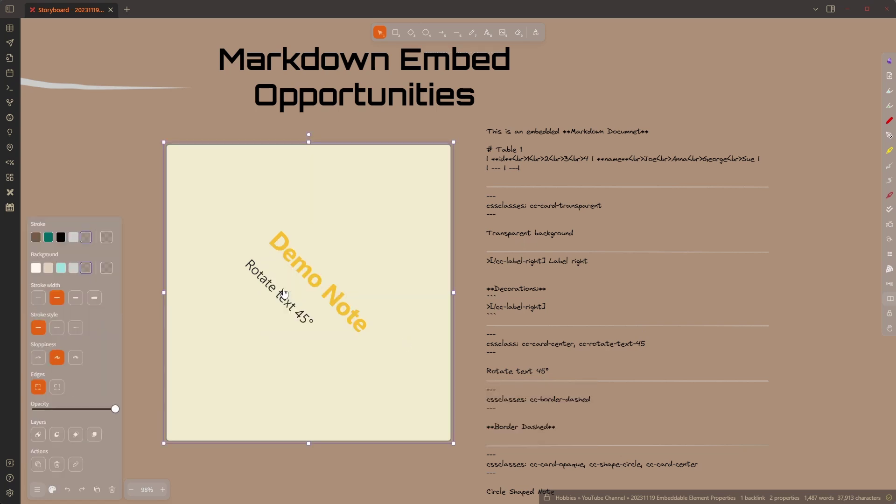
{"action": "double_click", "coordinate": [299, 288]}
{"action": "key", "text": "ctrl+v"}
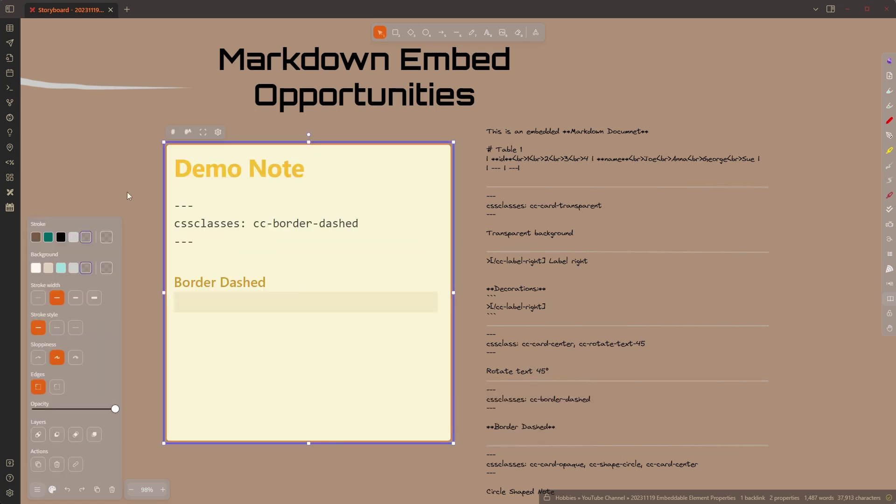
{"action": "left_click", "coordinate": [127, 192]}
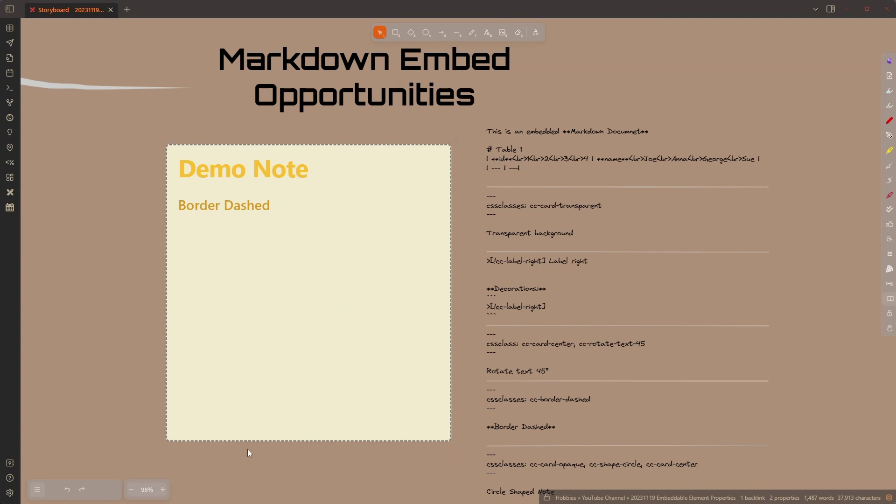
Give the Demo Note card a black, dashed stroke at the thickest width
{"action": "left_click", "coordinate": [221, 415]}
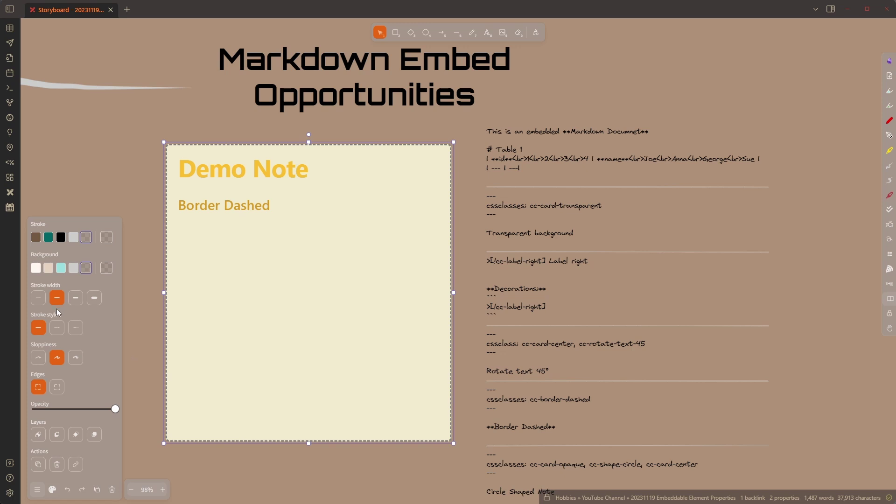
{"action": "left_click", "coordinate": [61, 237]}
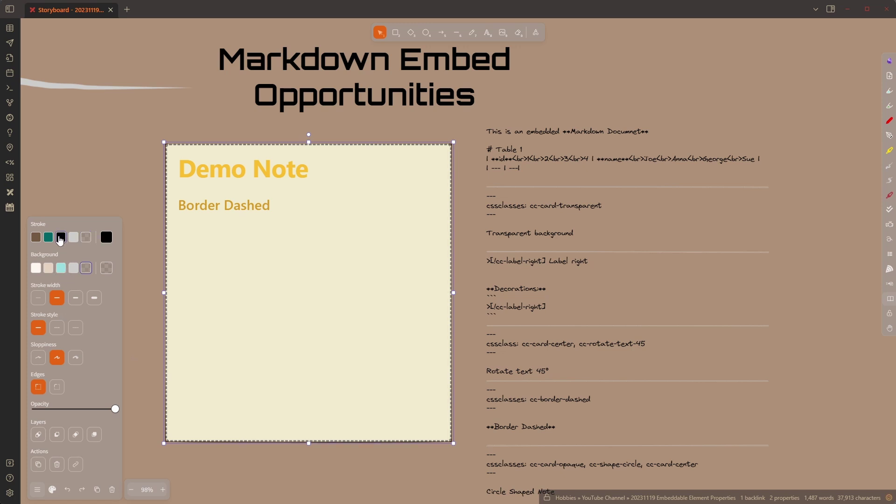
{"action": "left_click", "coordinate": [59, 331]}
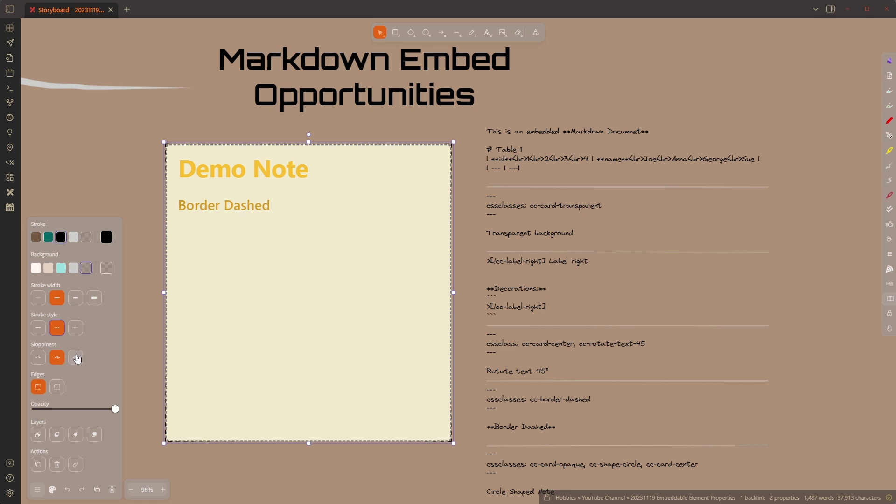
{"action": "left_click", "coordinate": [94, 299]}
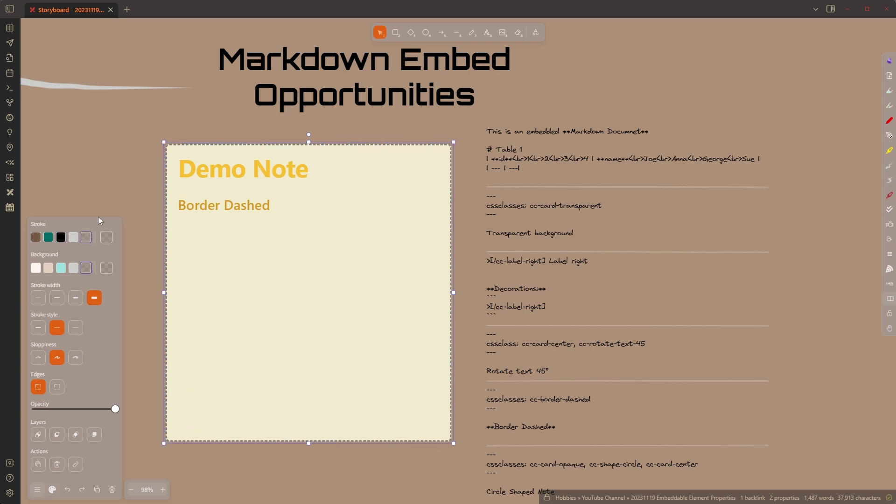
{"action": "left_click", "coordinate": [110, 181]}
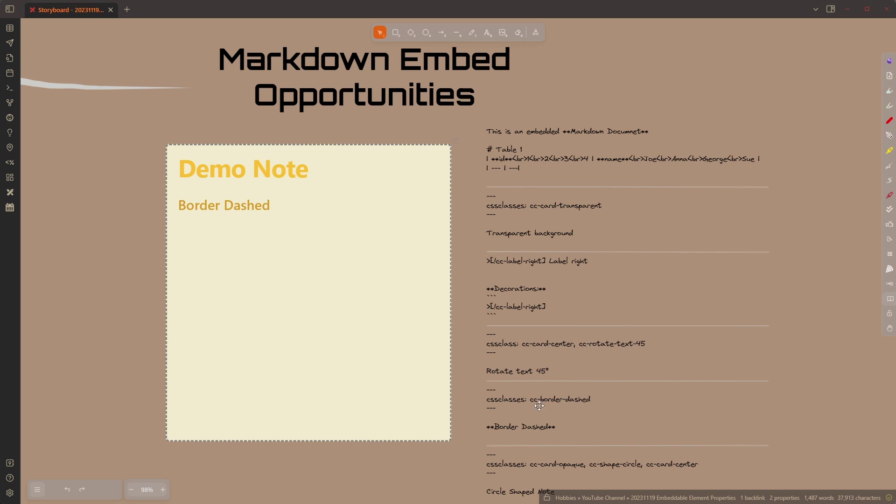
{"action": "left_click", "coordinate": [504, 464]}
{"action": "double_click", "coordinate": [504, 463]}
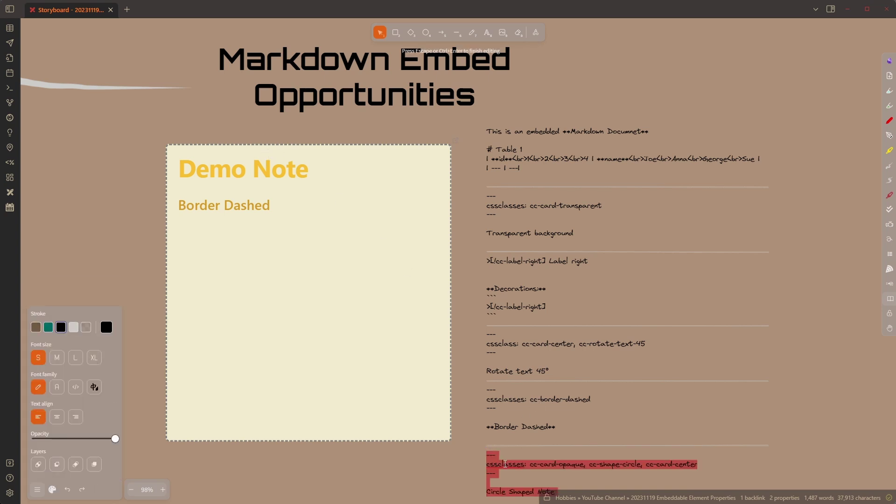
{"action": "left_click", "coordinate": [328, 273]}
{"action": "key", "text": "ctrl+a"}
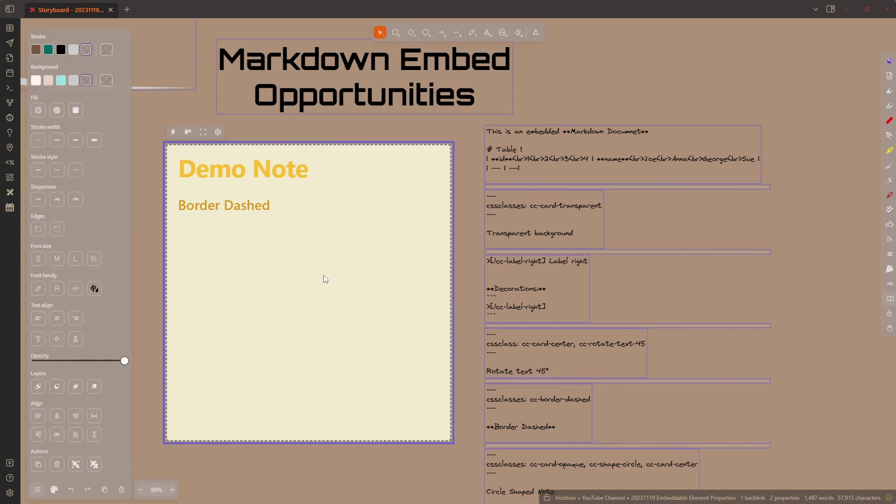
{"action": "double_click", "coordinate": [278, 281]}
{"action": "key", "text": "ctrl+a"}
{"action": "type", "text": "--- cssclasses: cc-card-opaque, cc-shape-circle, cc-card-center ---  Circle Shaped Note"}
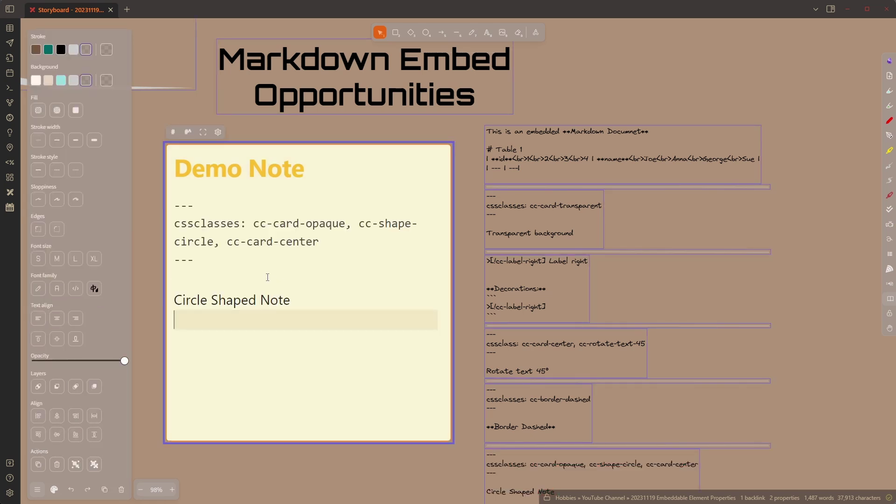
{"action": "left_click", "coordinate": [144, 246]}
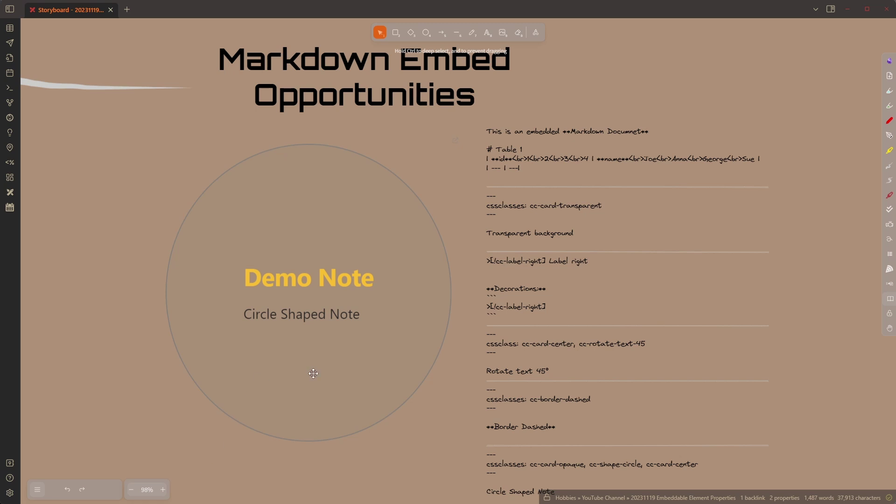
{"action": "left_click", "coordinate": [322, 281]}
{"action": "left_click", "coordinate": [322, 281]}
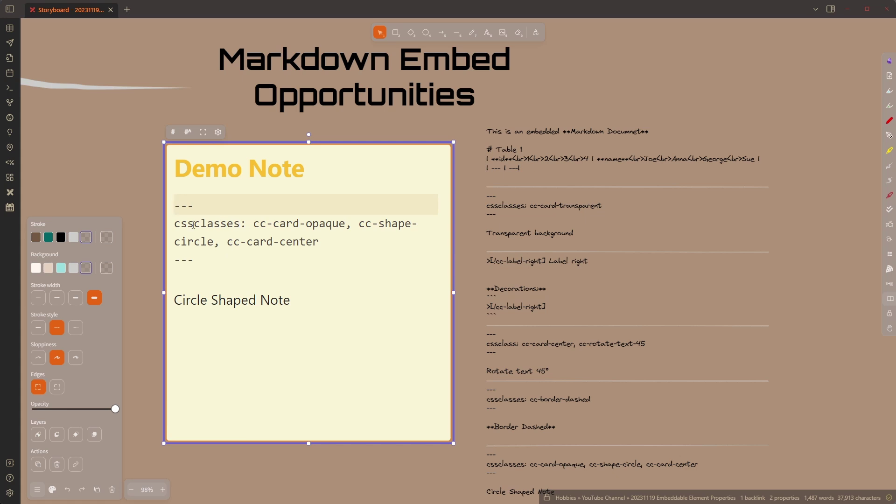
{"action": "left_click_drag", "start_coordinate": [177, 222], "coordinate": [252, 222]}
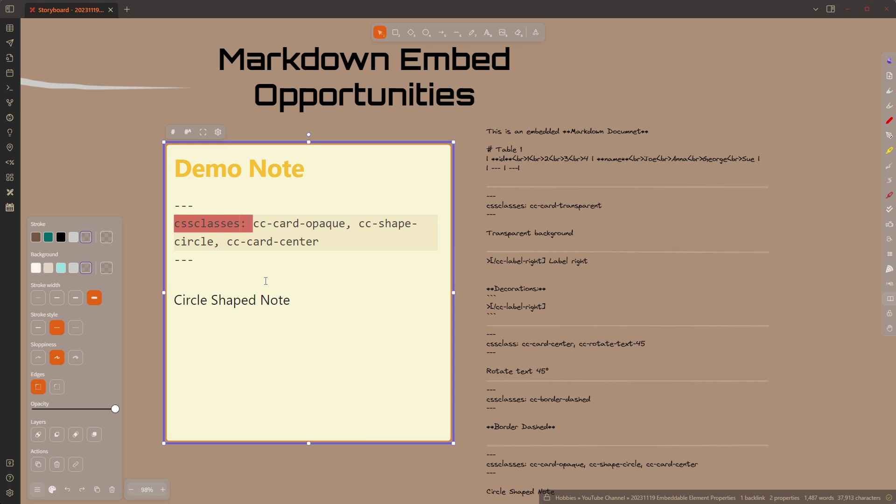
Finish editing the circle Demo Note and pan to the 'Supported by new Settings' screenshot
{"action": "left_click", "coordinate": [123, 185]}
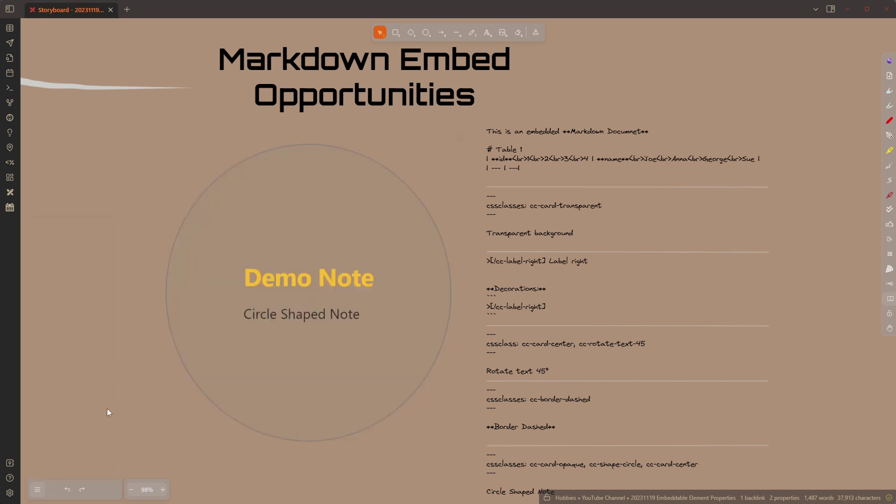
{"action": "left_click_drag", "start_coordinate": [107, 412], "coordinate": [757, 355]}
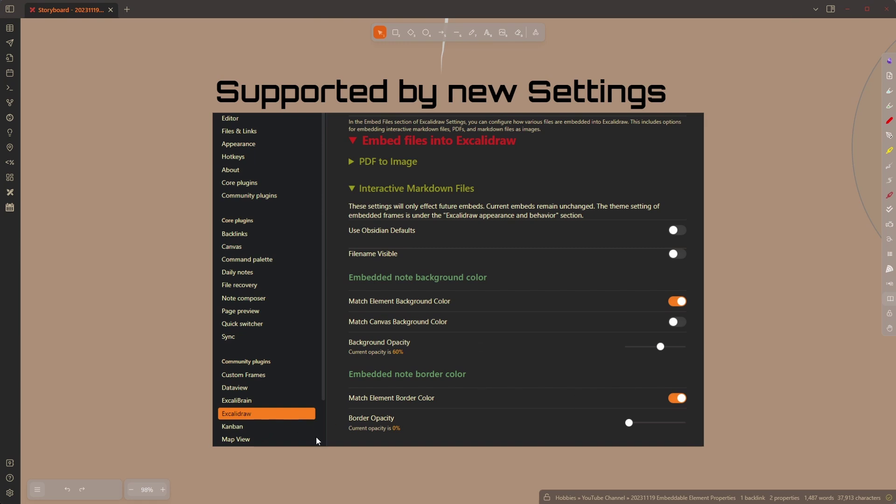
{"action": "scroll", "coordinate": [358, 407], "scroll_direction": "up", "scroll_amount": 4}
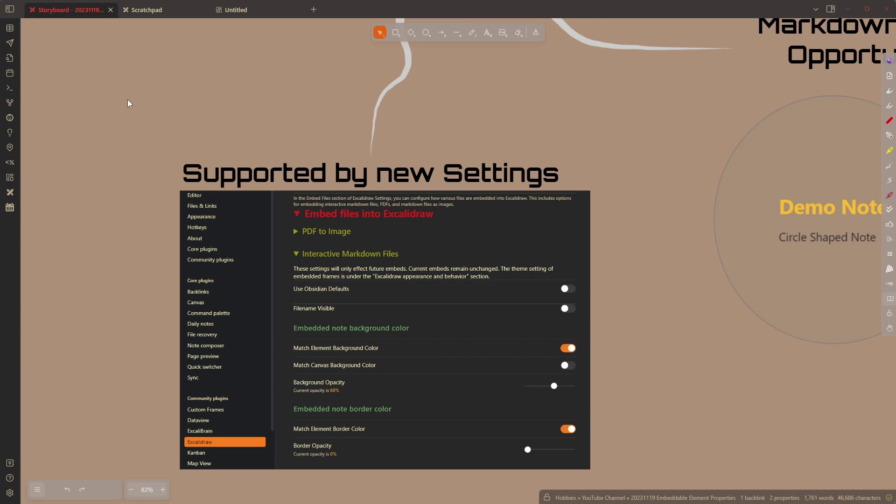
Add the Scratchpad ant drawing from recent files onto the empty Untitled canvas
{"action": "left_click", "coordinate": [161, 9]}
{"action": "left_click_drag", "start_coordinate": [152, 91], "coordinate": [368, 149]}
{"action": "left_click", "coordinate": [265, 10]}
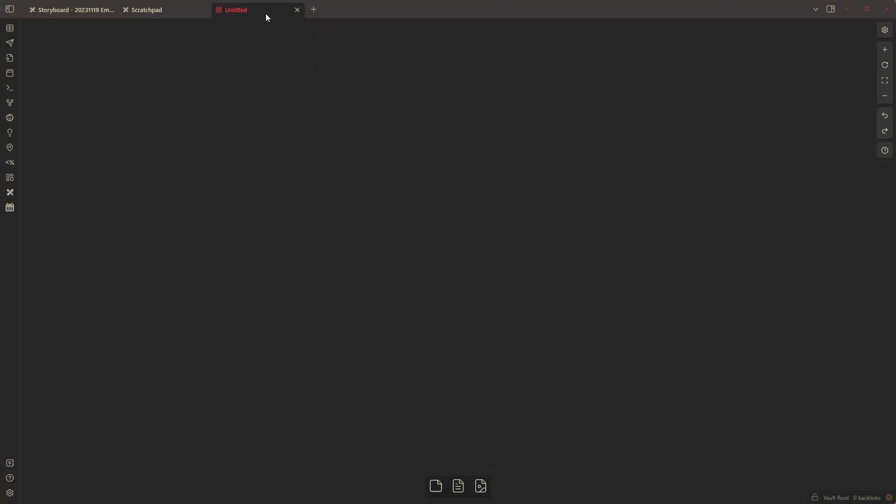
{"action": "left_click", "coordinate": [11, 10]}
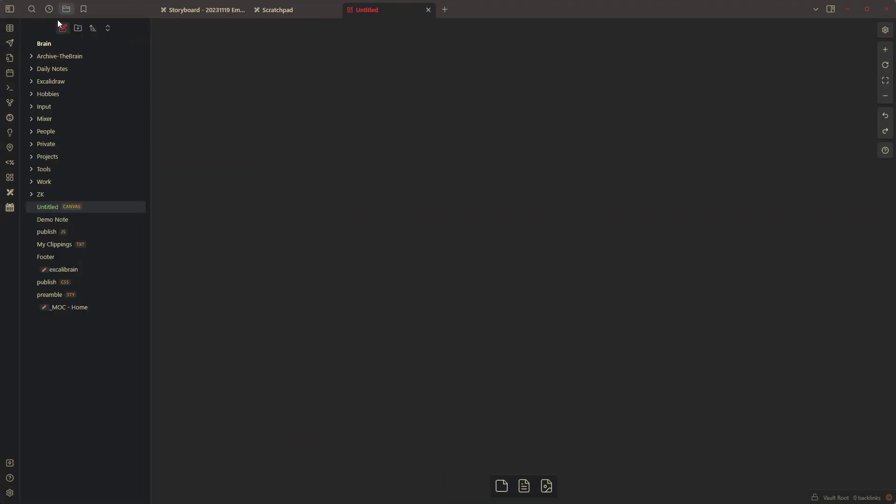
{"action": "left_click", "coordinate": [32, 9]}
{"action": "left_click", "coordinate": [54, 9]}
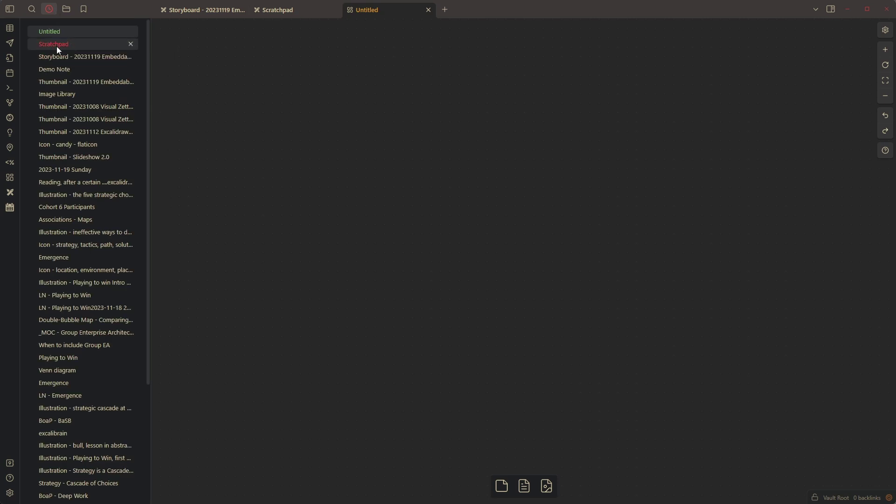
{"action": "left_click", "coordinate": [57, 45]}
{"action": "left_click", "coordinate": [10, 10]}
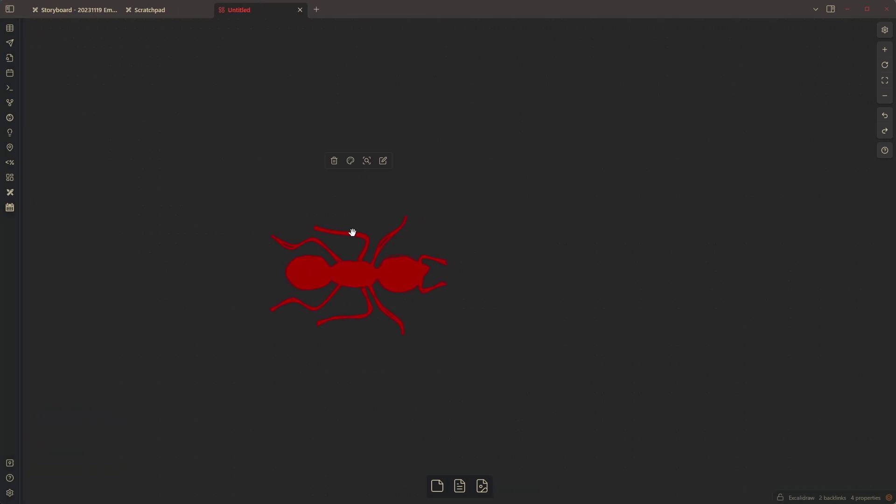
Enlarge the ant image and move it toward the canvas centre
{"action": "left_click", "coordinate": [377, 274]}
{"action": "left_click_drag", "start_coordinate": [328, 183], "coordinate": [187, 147]}
{"action": "key", "text": "Escape"}
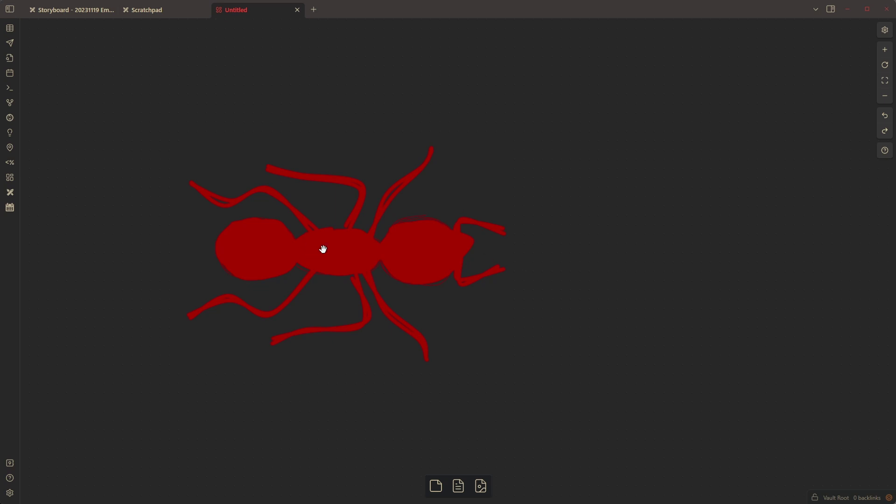
{"action": "left_click_drag", "start_coordinate": [322, 251], "coordinate": [336, 262]}
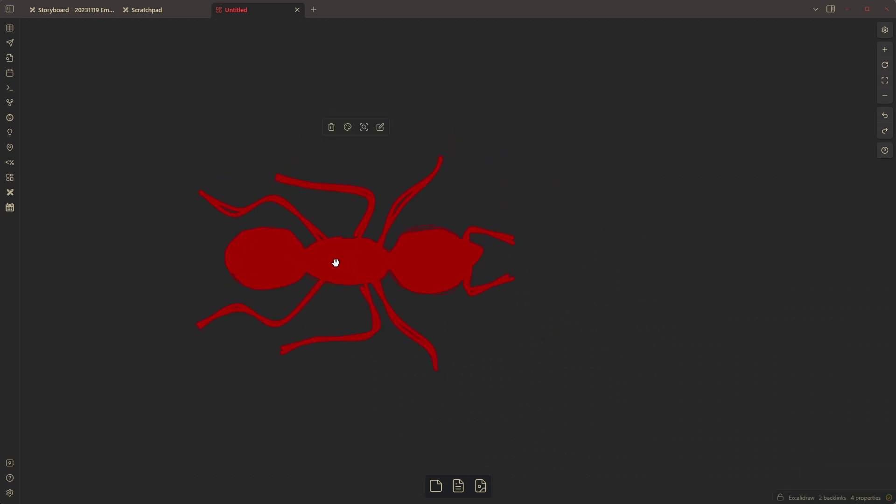
{"action": "left_click", "coordinate": [10, 493]}
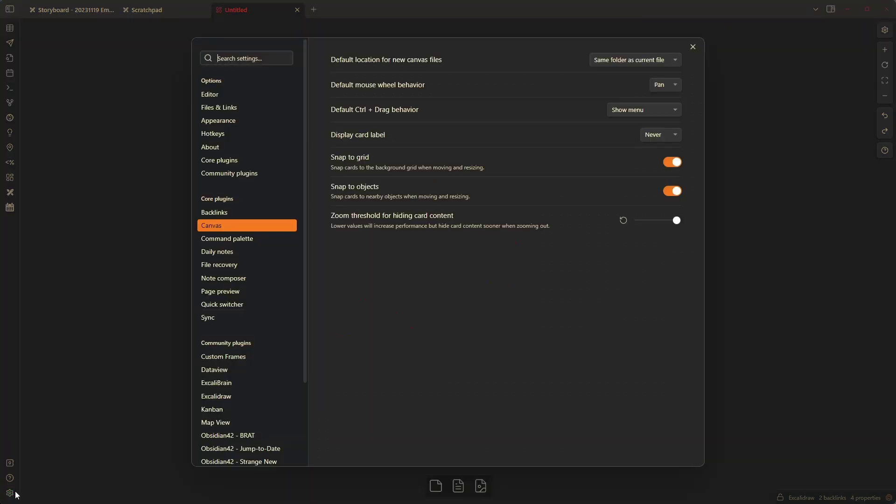
{"action": "left_click", "coordinate": [225, 397]}
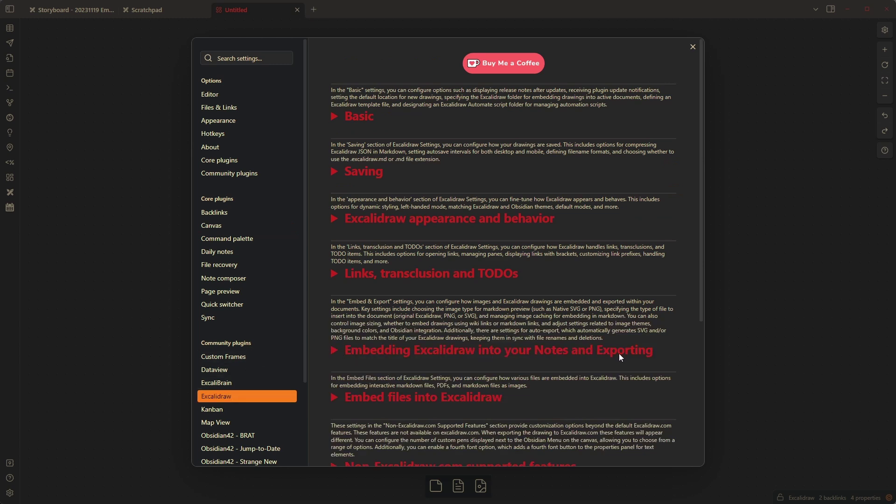
{"action": "left_click", "coordinate": [335, 350]}
{"action": "scroll", "coordinate": [471, 326], "scroll_direction": "down", "scroll_amount": 6}
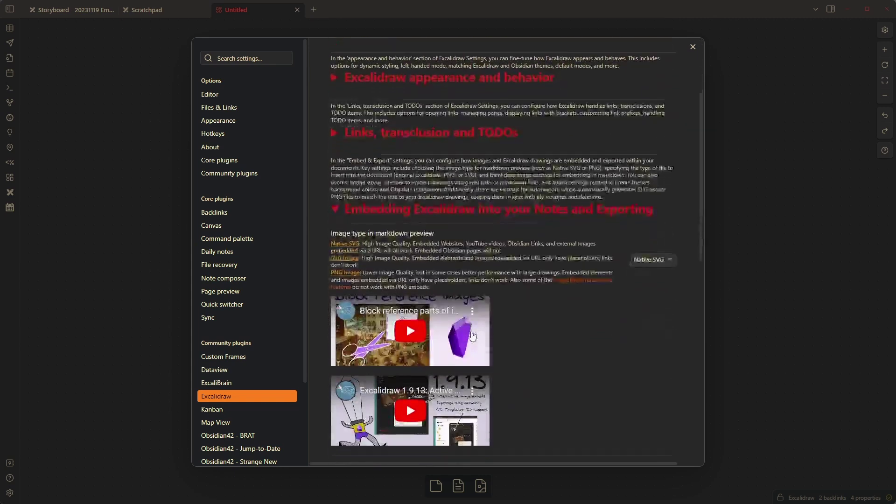
{"action": "scroll", "coordinate": [472, 333], "scroll_direction": "down", "scroll_amount": 1}
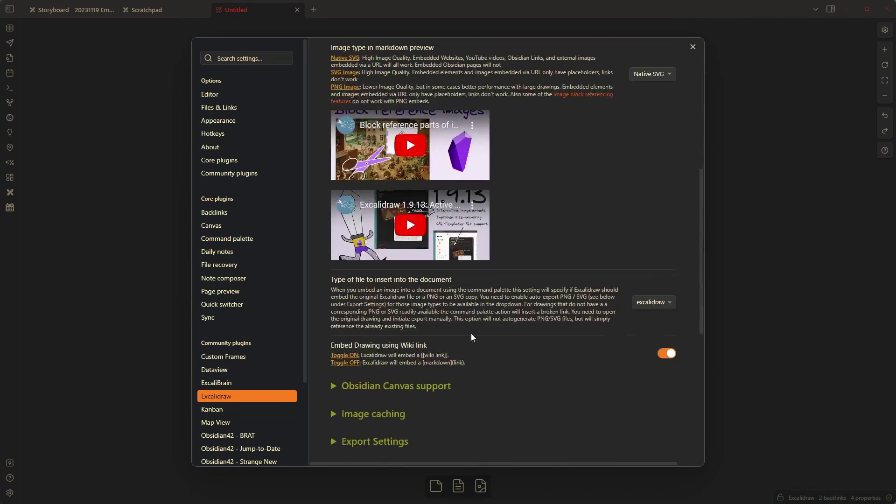
{"action": "left_click", "coordinate": [336, 386]}
{"action": "scroll", "coordinate": [336, 387], "scroll_direction": "down", "scroll_amount": 2}
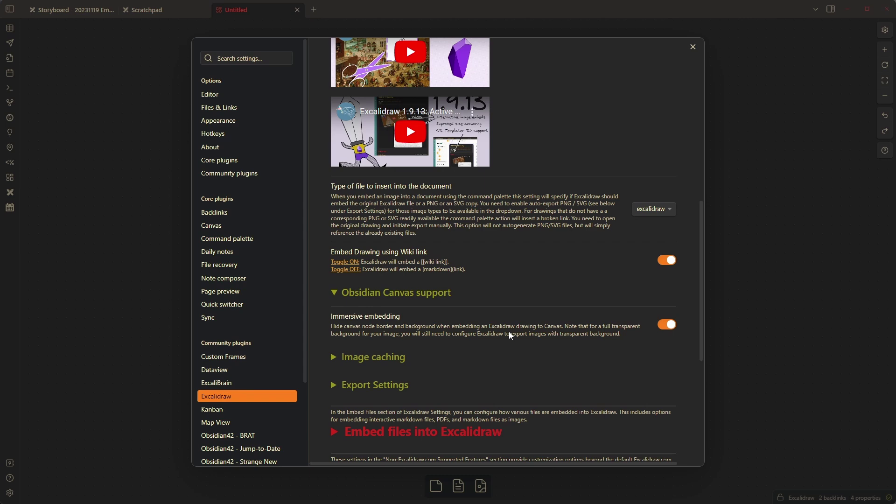
{"action": "left_click", "coordinate": [105, 234]}
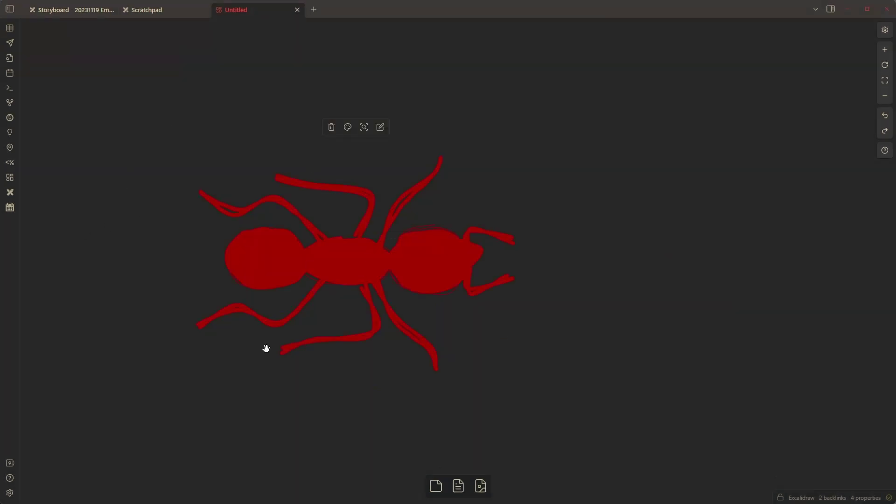
Open Scratchpad as markdown and delete its excalidraw-export-transparent: true line
{"action": "left_click", "coordinate": [156, 11]}
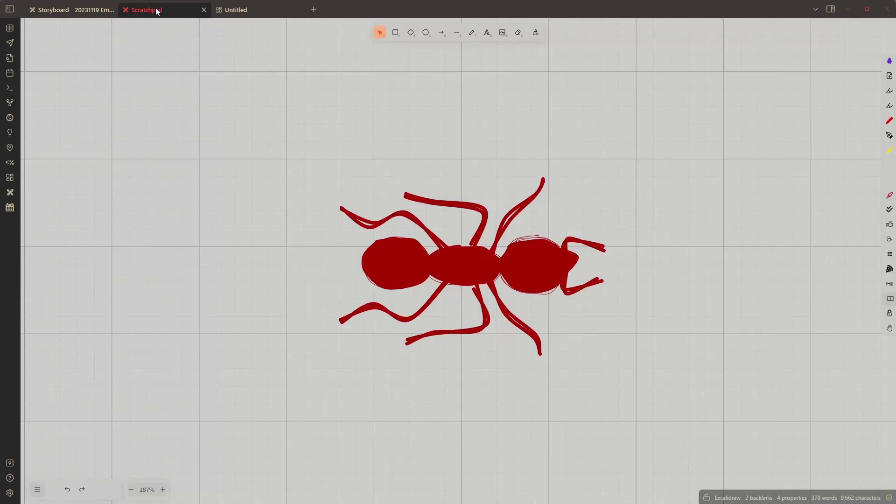
{"action": "right_click", "coordinate": [158, 12]}
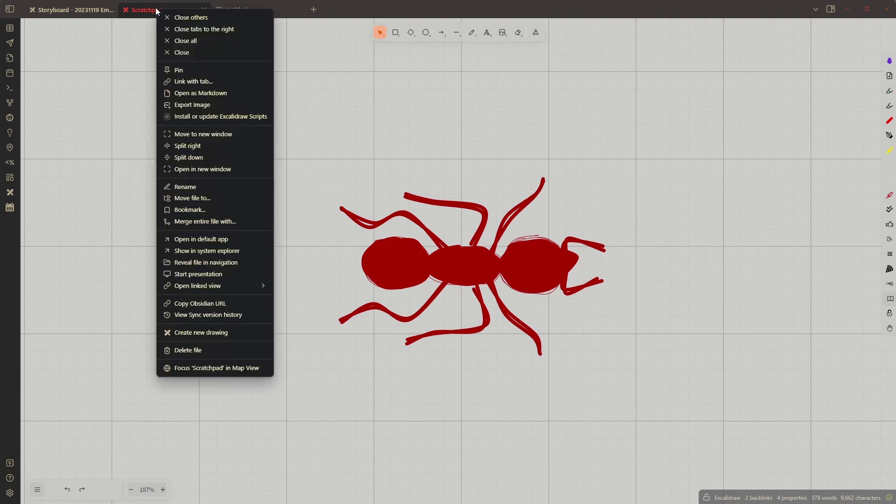
{"action": "left_click", "coordinate": [219, 93]}
{"action": "left_click", "coordinate": [340, 197]}
{"action": "left_click_drag", "start_coordinate": [340, 198], "coordinate": [41, 194]}
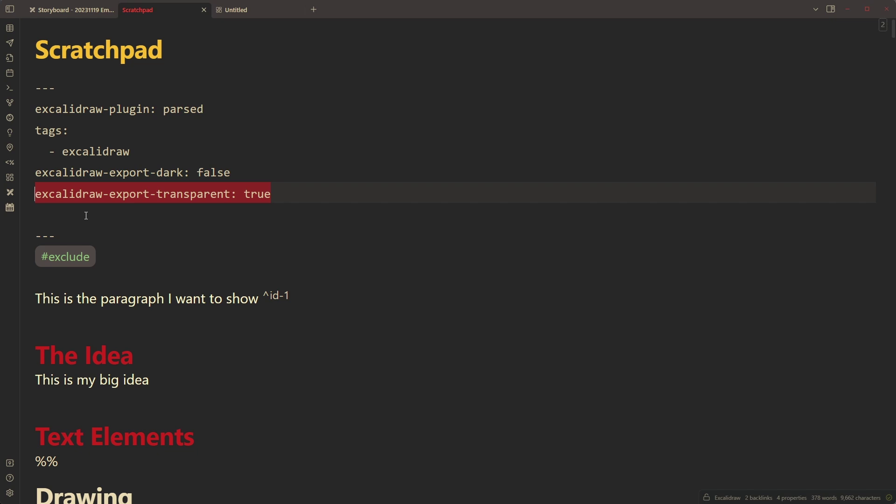
{"action": "key", "text": "Delete"}
{"action": "key", "text": "Delete"}
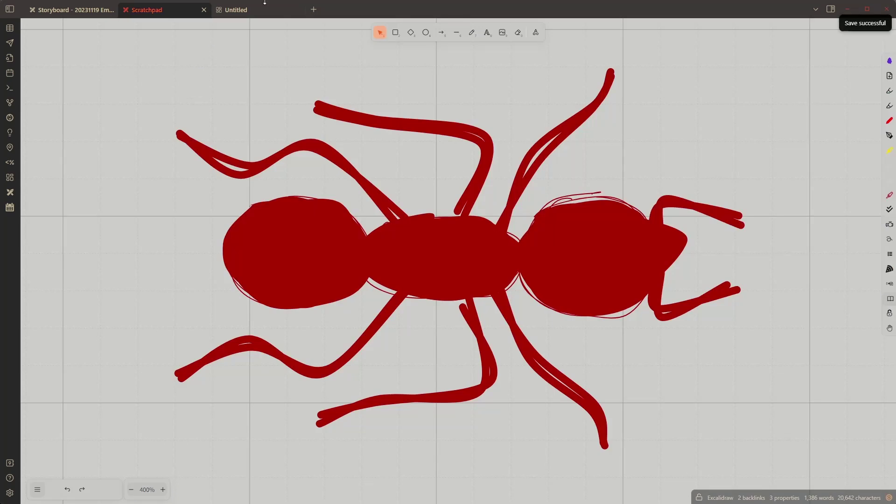
Check the ant on the Untitled canvas, then view the Scratchpad drawing as Markdown
{"action": "left_click", "coordinate": [263, 8]}
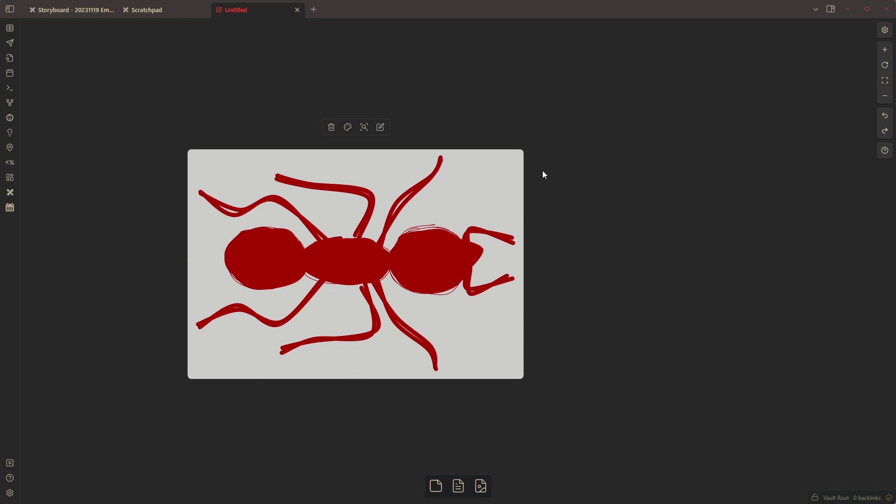
{"action": "left_click", "coordinate": [165, 9]}
{"action": "right_click", "coordinate": [165, 9]}
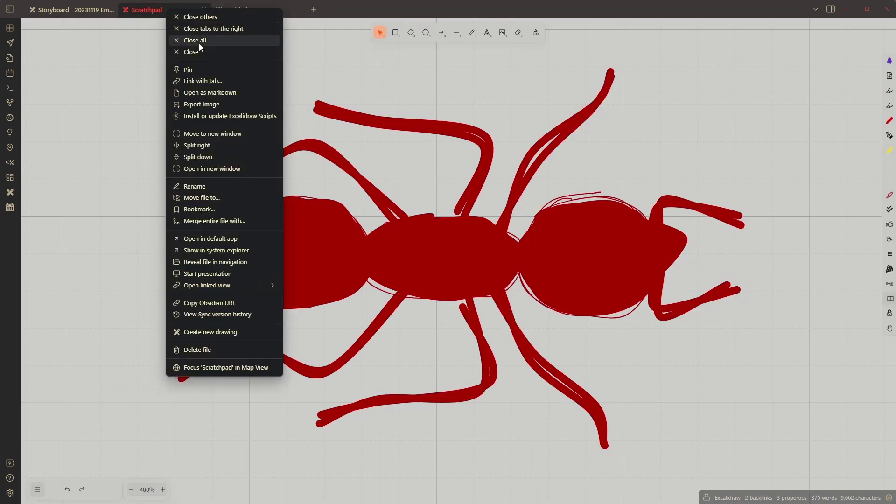
{"action": "left_click", "coordinate": [212, 92]}
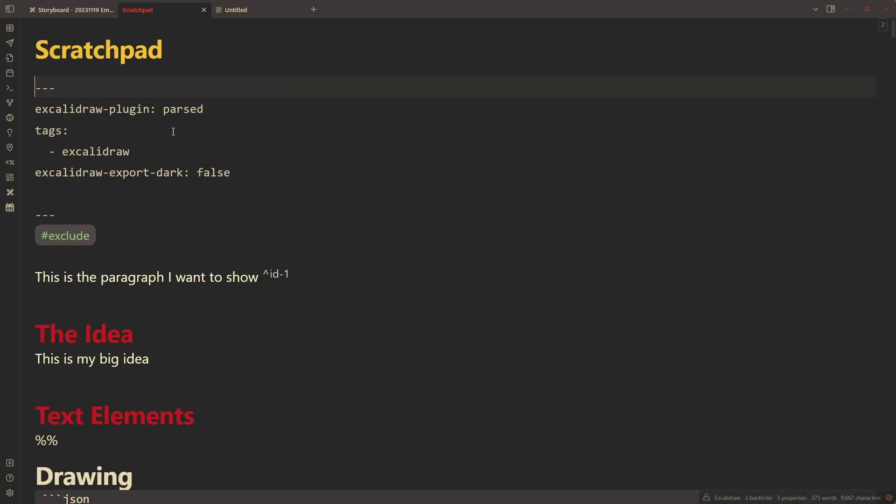
Paste the excalidraw-export-transparent: true line back into Scratchpad's frontmatter
{"action": "left_click", "coordinate": [114, 182]}
{"action": "key", "text": "Return"}
{"action": "type", "text": "excalidraw-export-transparent: true"}
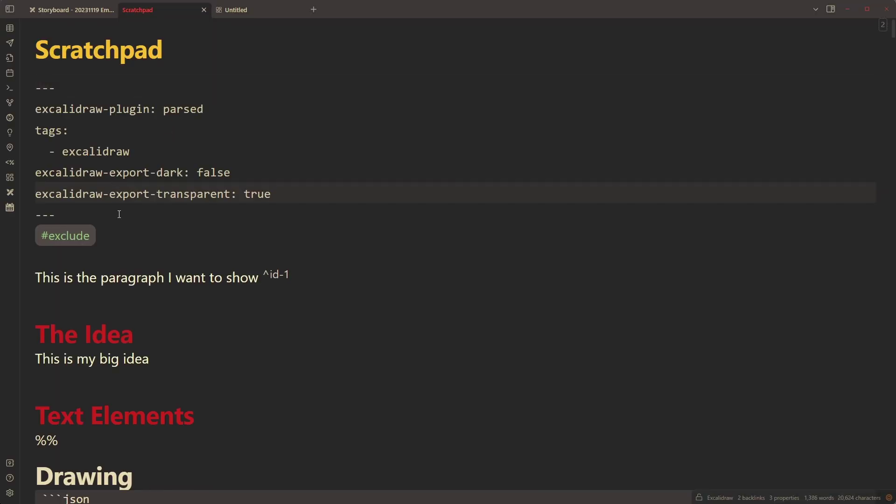
{"action": "left_click", "coordinate": [95, 200]}
Switch Scratchpad back to drawing view, save it, and reposition the transparent ant on Untitled
{"action": "right_click", "coordinate": [153, 20]}
{"action": "left_click", "coordinate": [205, 77]}
{"action": "key", "text": "ctrl+s"}
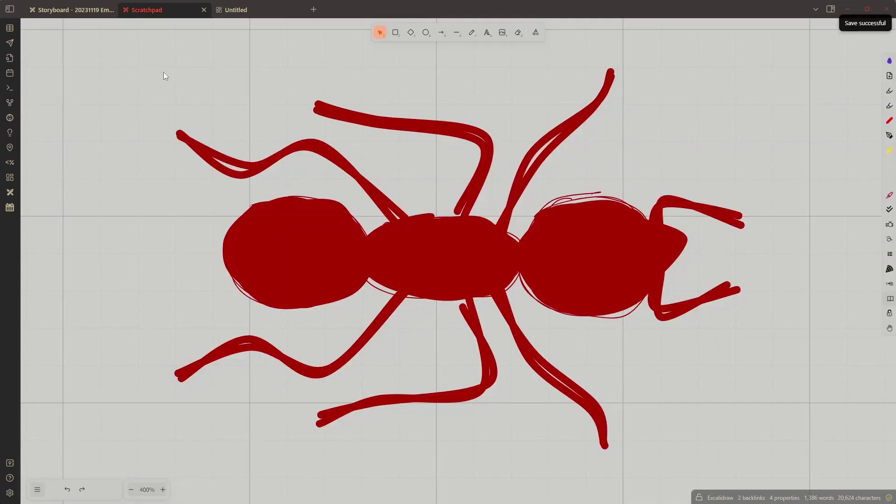
{"action": "left_click", "coordinate": [281, 17]}
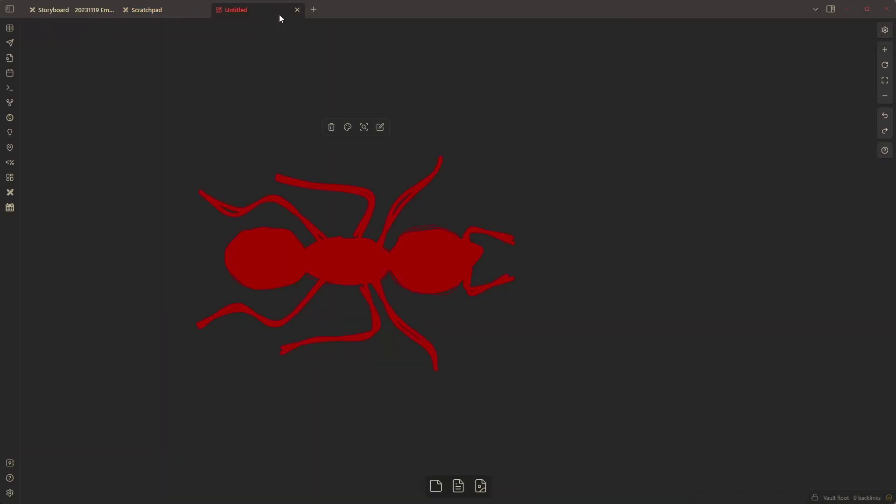
{"action": "left_click_drag", "start_coordinate": [360, 258], "coordinate": [420, 248]}
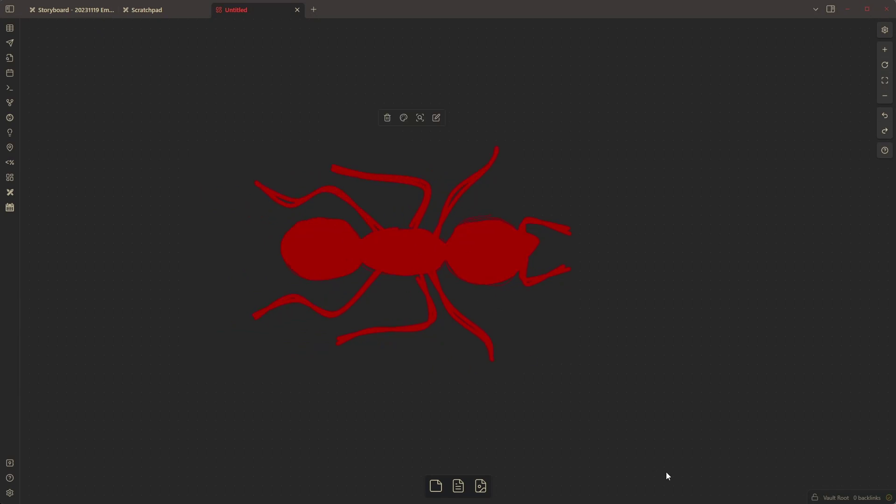
Zoom the Storyboard out to 32% and centre the full mind map of embeddable-element sections
{"action": "left_click", "coordinate": [68, 14]}
{"action": "scroll", "coordinate": [305, 279], "scroll_direction": "up", "scroll_amount": 4}
{"action": "scroll", "coordinate": [305, 283], "scroll_direction": "down", "scroll_amount": 5}
{"action": "left_click_drag", "start_coordinate": [289, 237], "coordinate": [309, 279]}
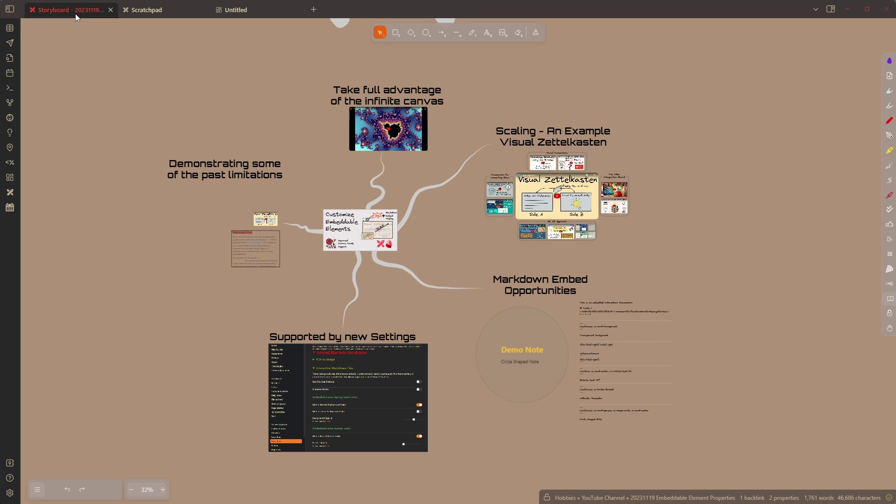
{"action": "left_click", "coordinate": [145, 9]}
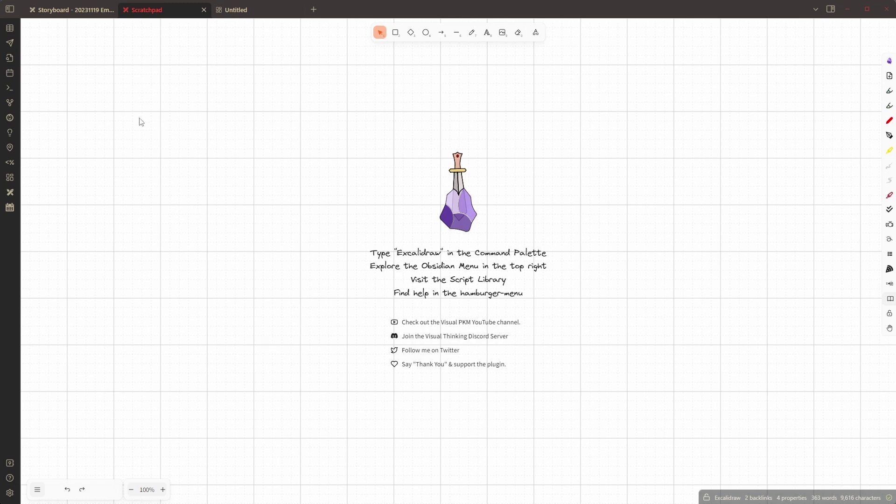
{"action": "left_click", "coordinate": [71, 12]}
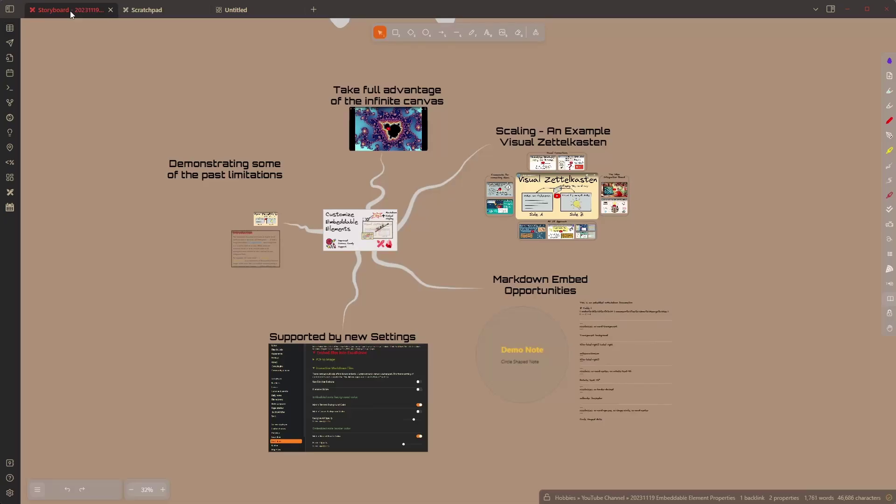